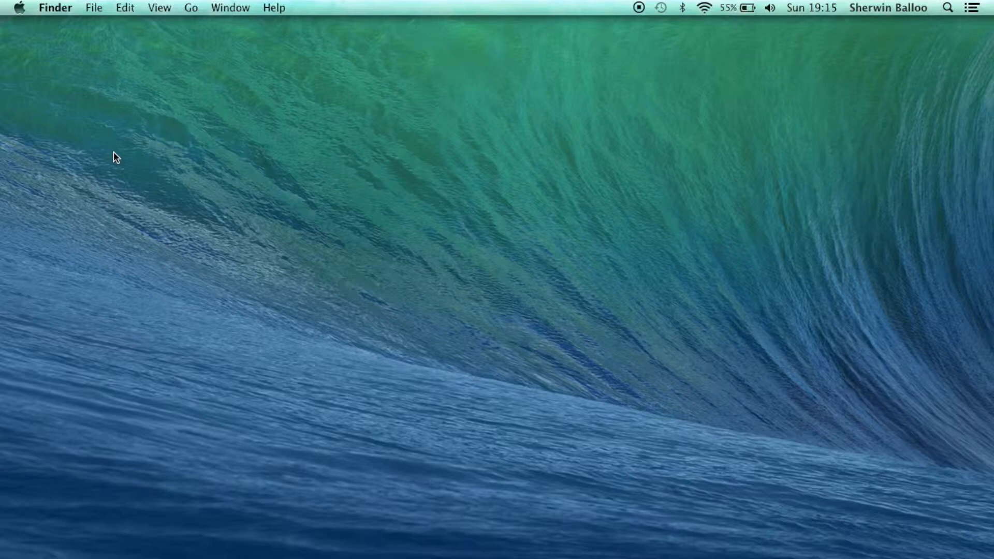
- Open Pages, dismiss the iCloud Drive compatibility notice and start a new document
{"action": "mouse_move", "coordinate": [567, 557]}
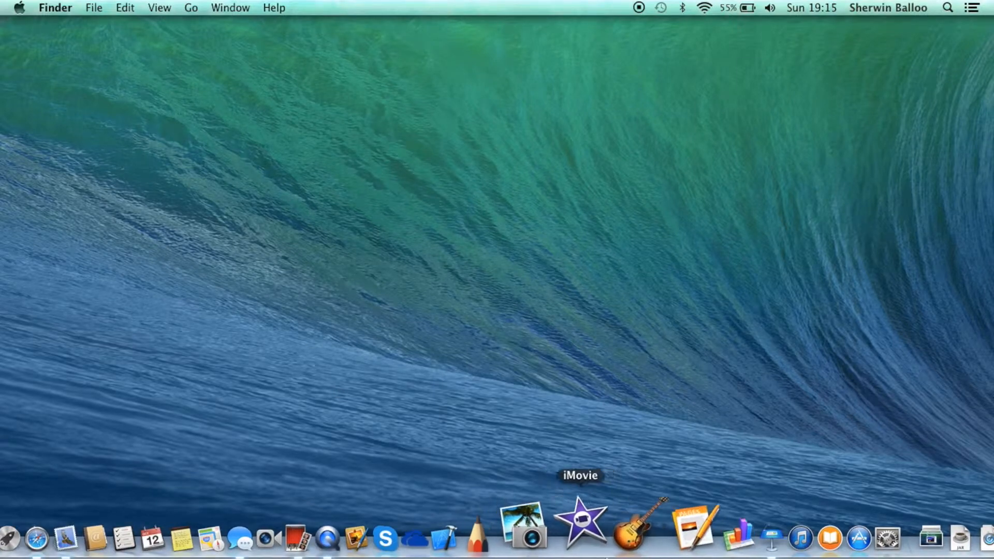
{"action": "left_click", "coordinate": [651, 520]}
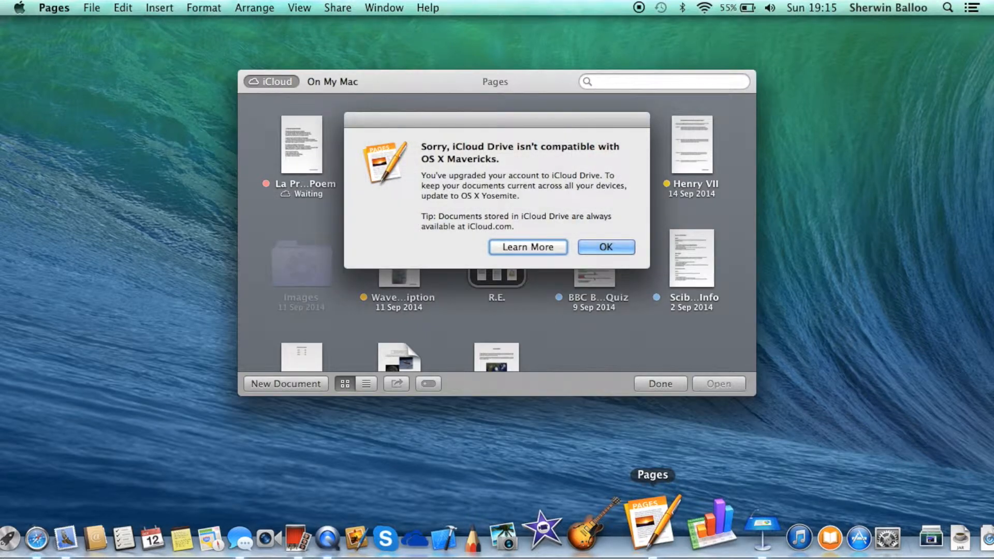
{"action": "left_click", "coordinate": [605, 248]}
{"action": "left_click", "coordinate": [319, 383]}
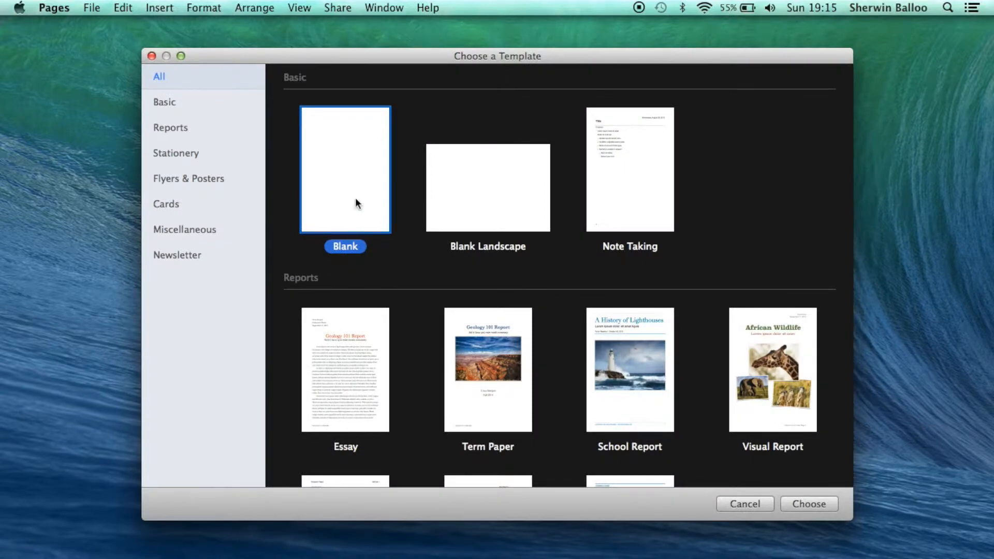
- Browse the Basic, Reports, Flyers & Posters, Stationery and Cards template categories
{"action": "left_click", "coordinate": [183, 107]}
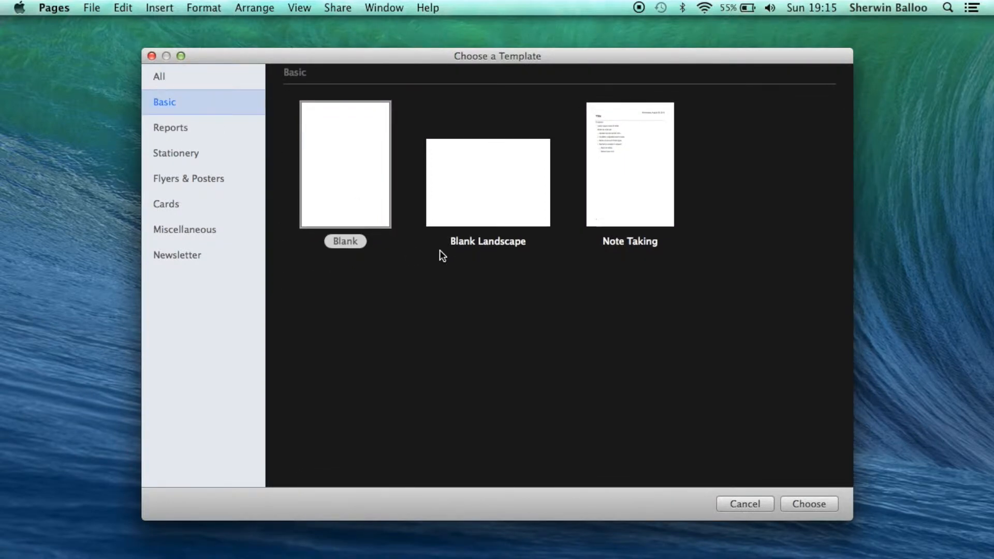
{"action": "left_click", "coordinate": [169, 125]}
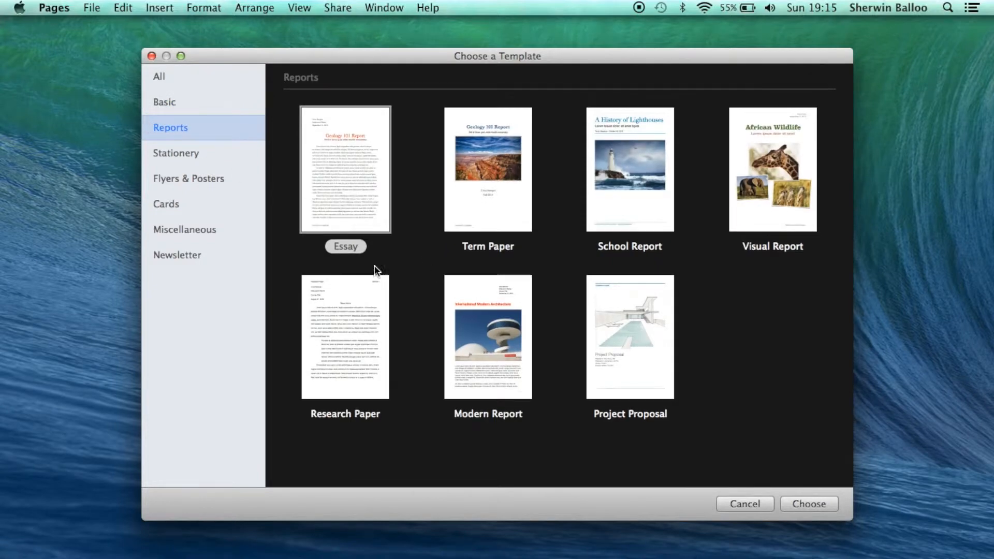
{"action": "left_click", "coordinate": [191, 179]}
{"action": "left_click", "coordinate": [190, 153]}
{"action": "left_click", "coordinate": [184, 205]}
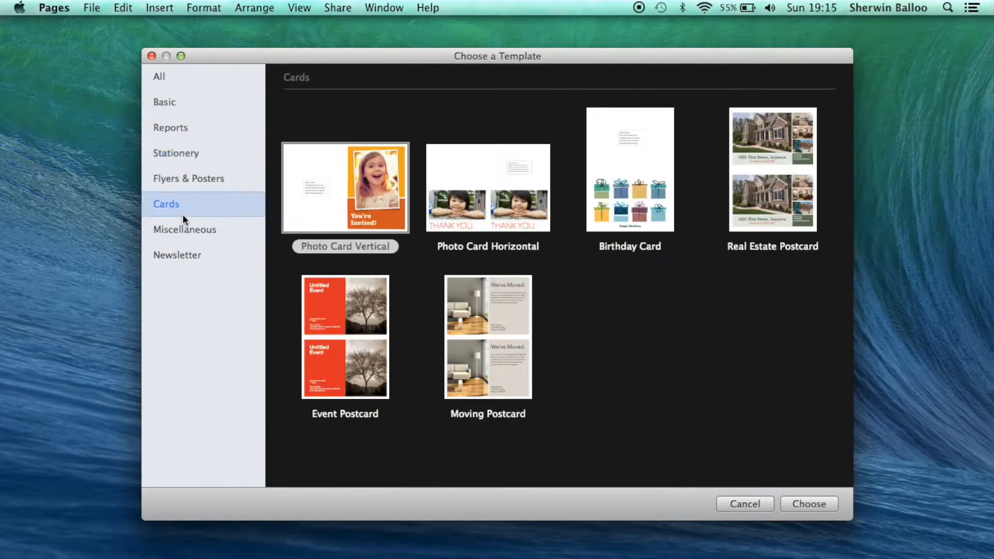
{"action": "left_click", "coordinate": [195, 153]}
- Create a document from the Modern Report template in the Reports category and show it in full screen
{"action": "left_click", "coordinate": [210, 134]}
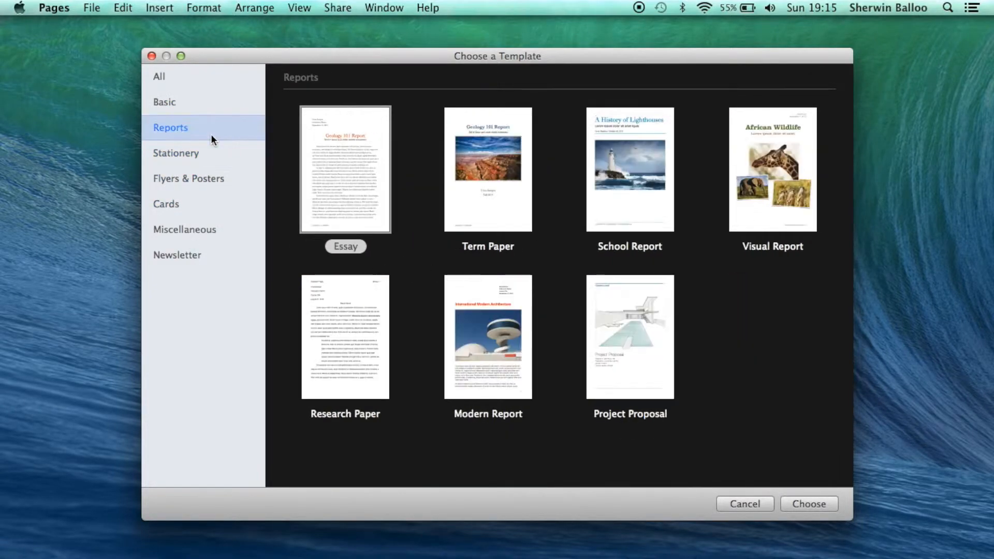
{"action": "left_click", "coordinate": [499, 383]}
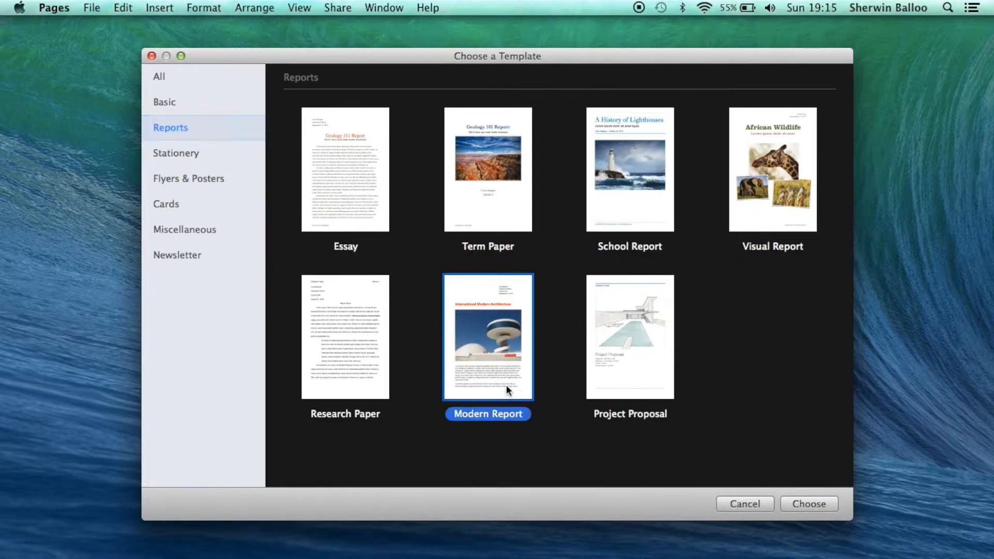
{"action": "left_click", "coordinate": [809, 506]}
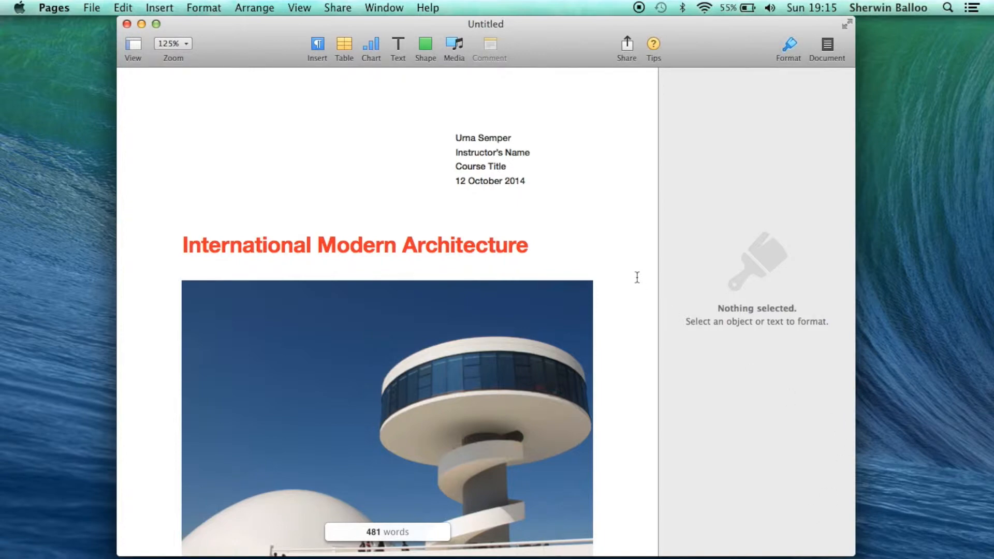
{"action": "scroll", "coordinate": [637, 276], "scroll_direction": "down", "scroll_amount": 2}
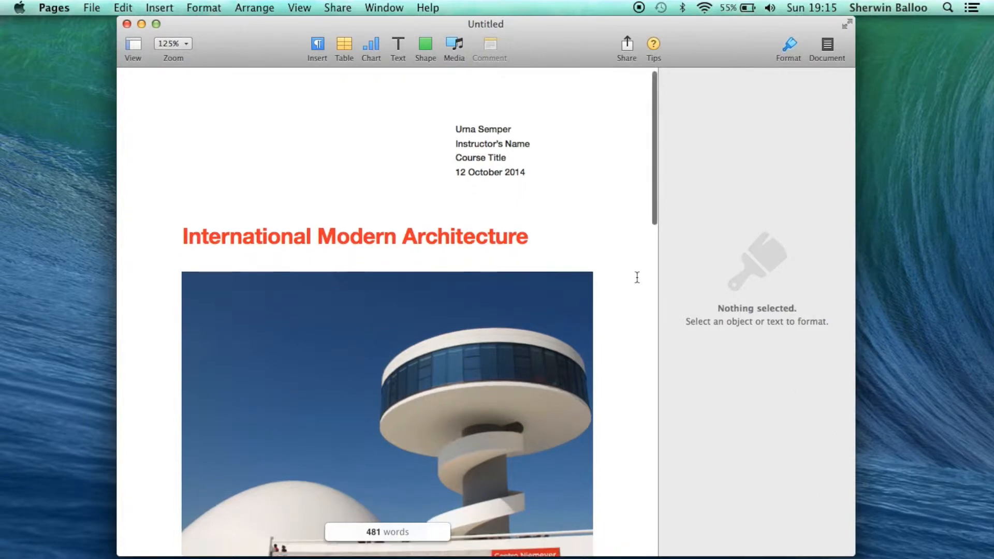
{"action": "left_click", "coordinate": [848, 24]}
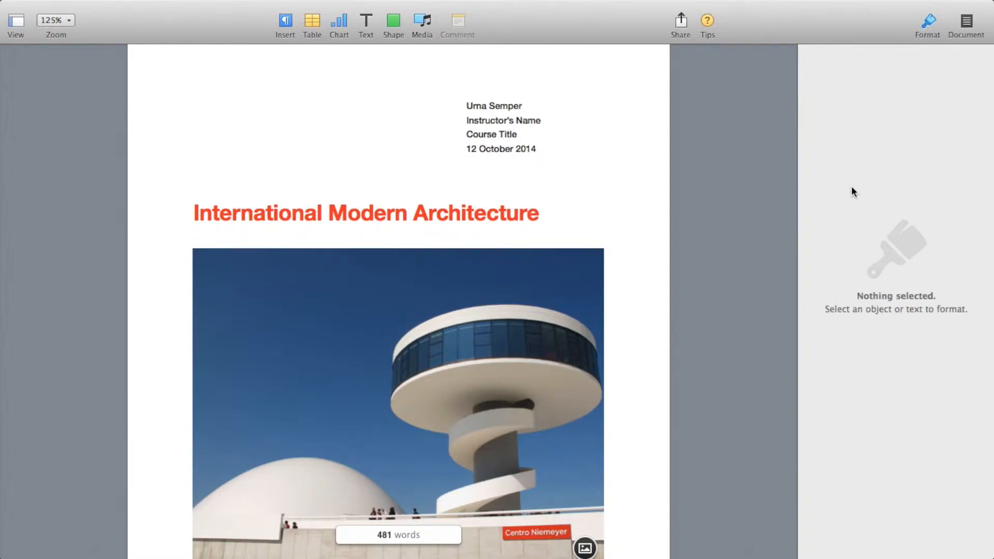
- Review the available File, Edit and Insert commands, including the proofing and chart options
{"action": "mouse_move", "coordinate": [61, 12]}
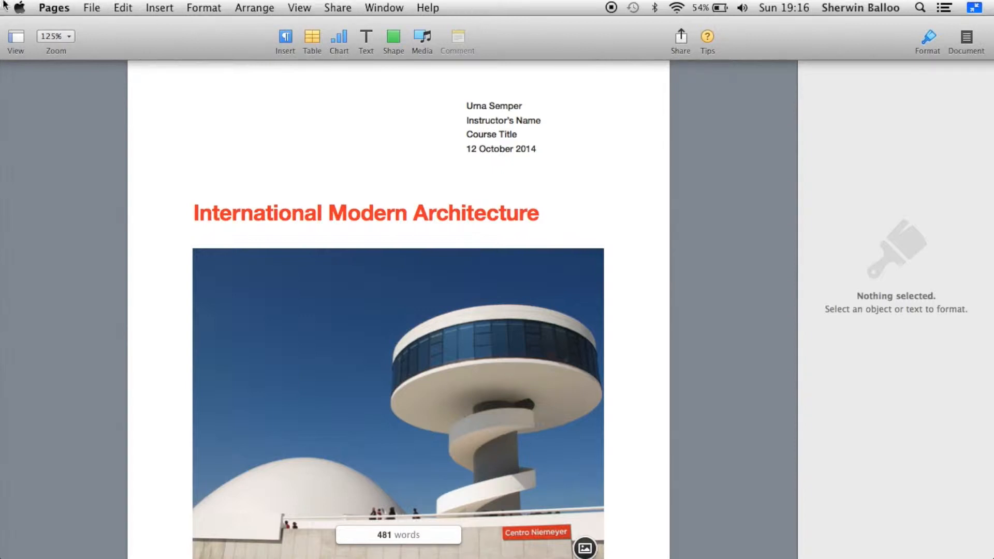
{"action": "left_click", "coordinate": [82, 6]}
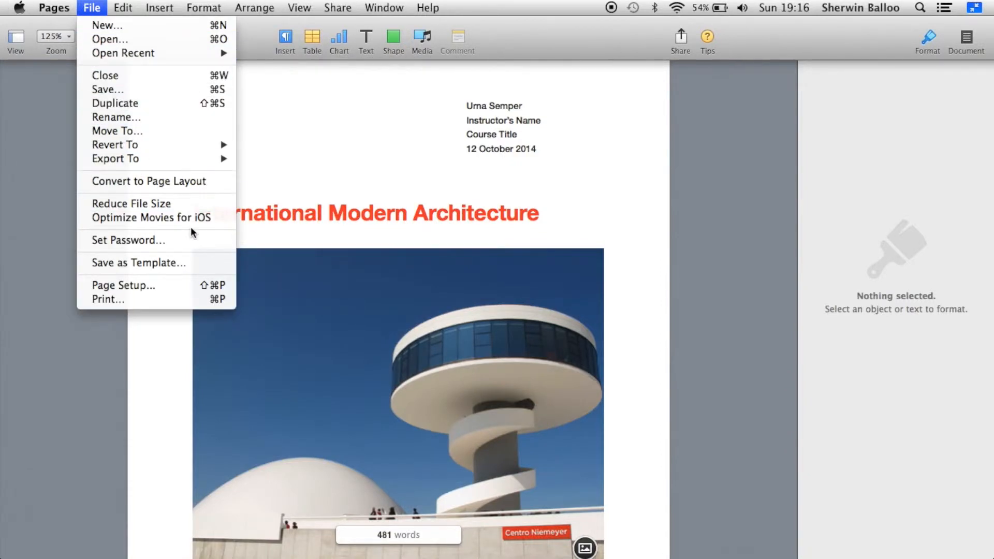
{"action": "mouse_move", "coordinate": [158, 4]}
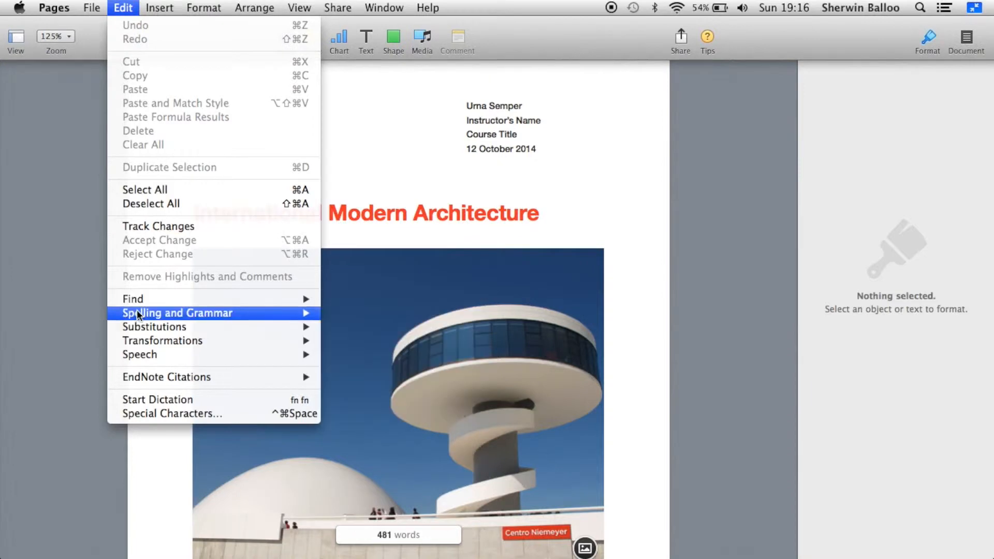
{"action": "mouse_move", "coordinate": [138, 313]}
{"action": "mouse_move", "coordinate": [150, 329]}
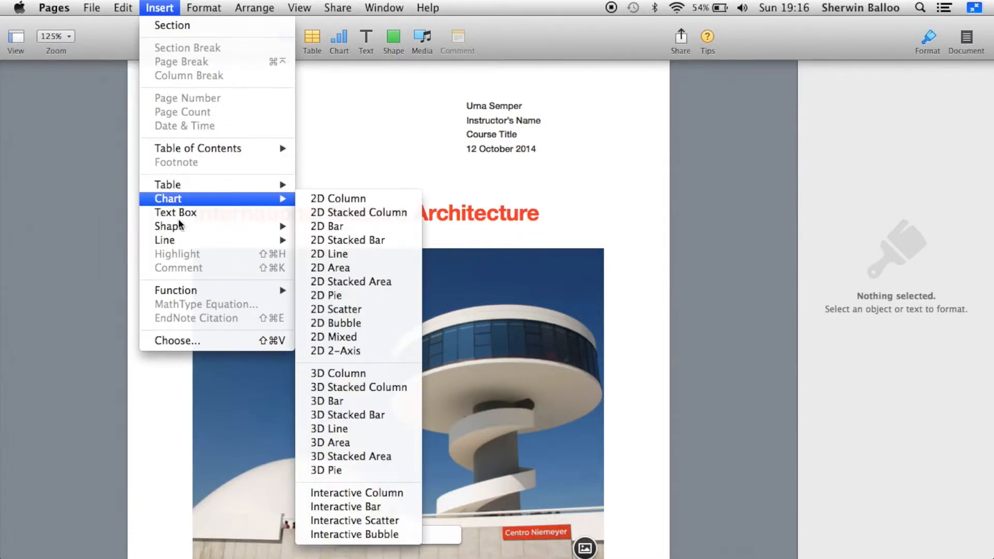
{"action": "mouse_move", "coordinate": [179, 224]}
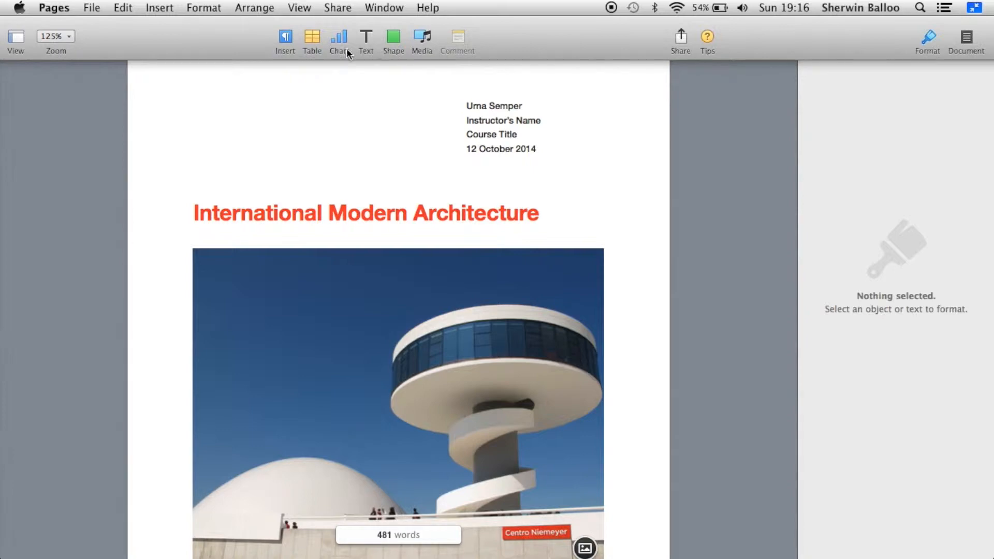
- Review the available Format, View, Share, Window and Help commands, including the options for sending a copy
{"action": "left_click", "coordinate": [194, 6]}
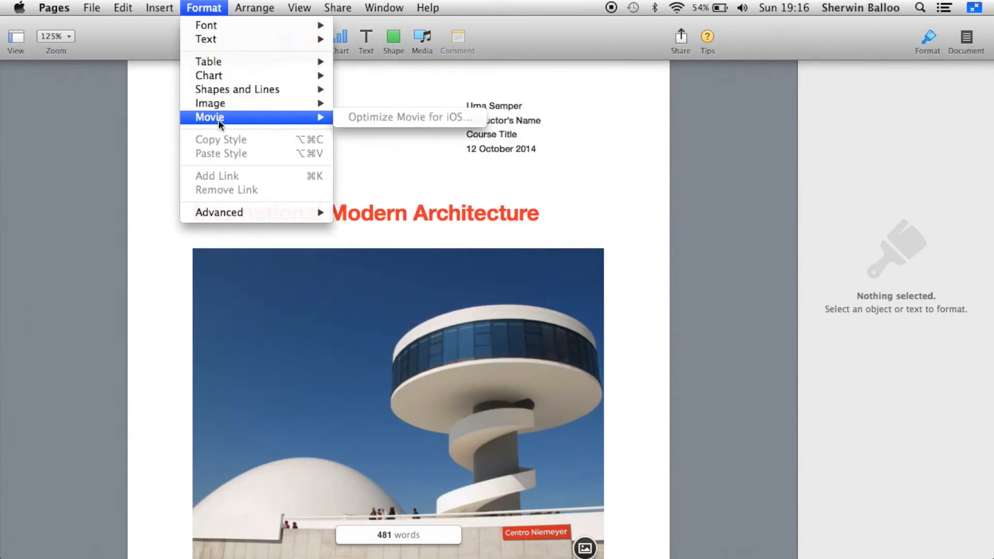
{"action": "mouse_move", "coordinate": [264, 4]}
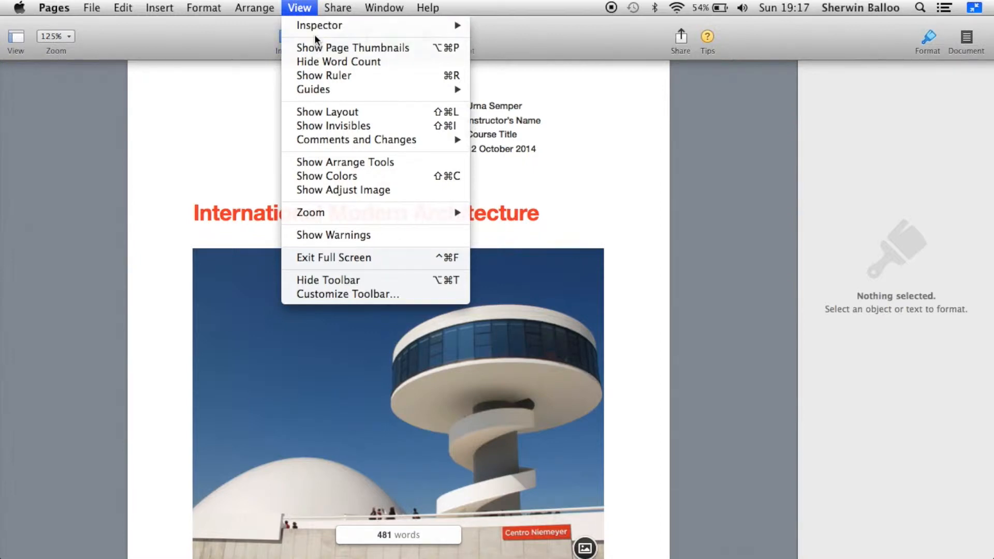
{"action": "mouse_move", "coordinate": [333, 214]}
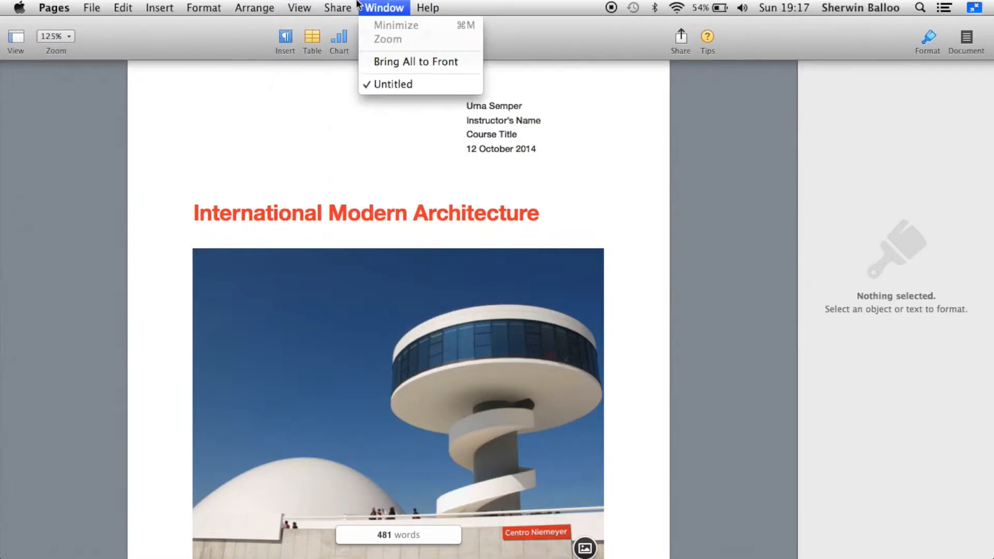
{"action": "mouse_move", "coordinate": [346, 5]}
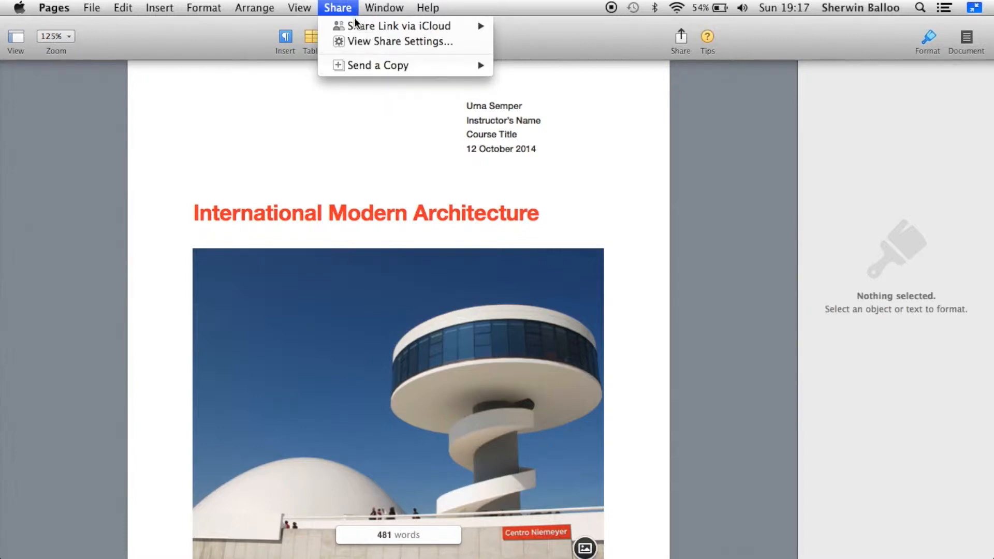
{"action": "mouse_move", "coordinate": [355, 23]}
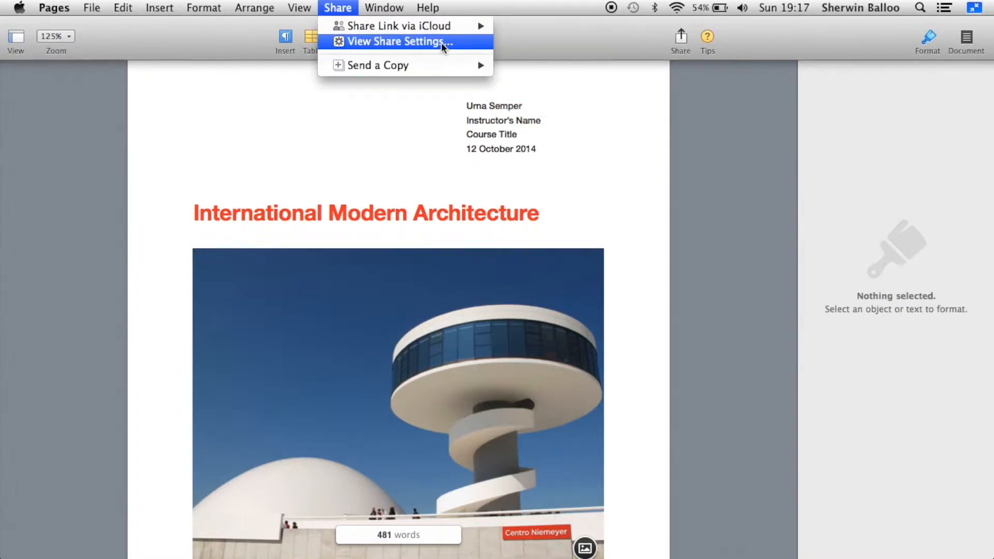
{"action": "mouse_move", "coordinate": [386, 64]}
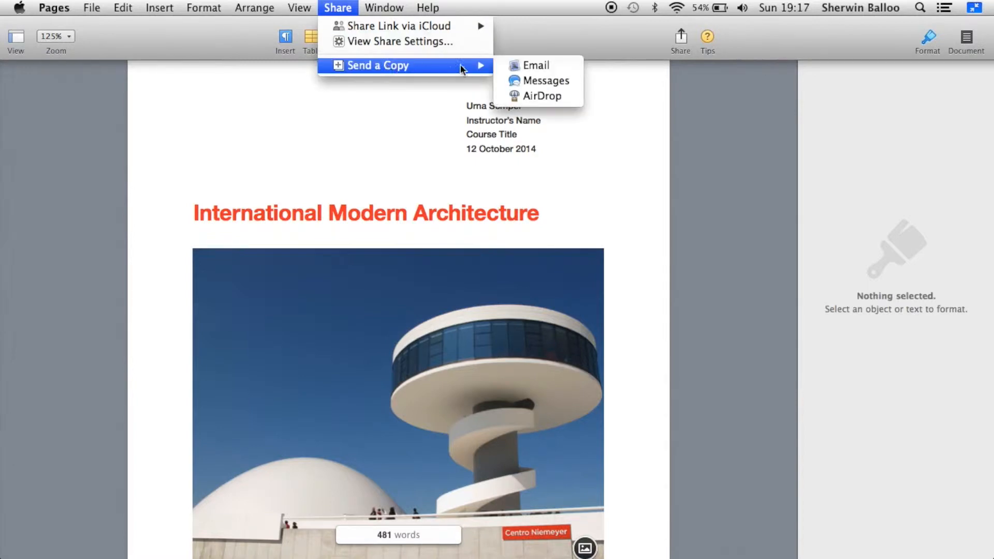
{"action": "mouse_move", "coordinate": [385, 5]}
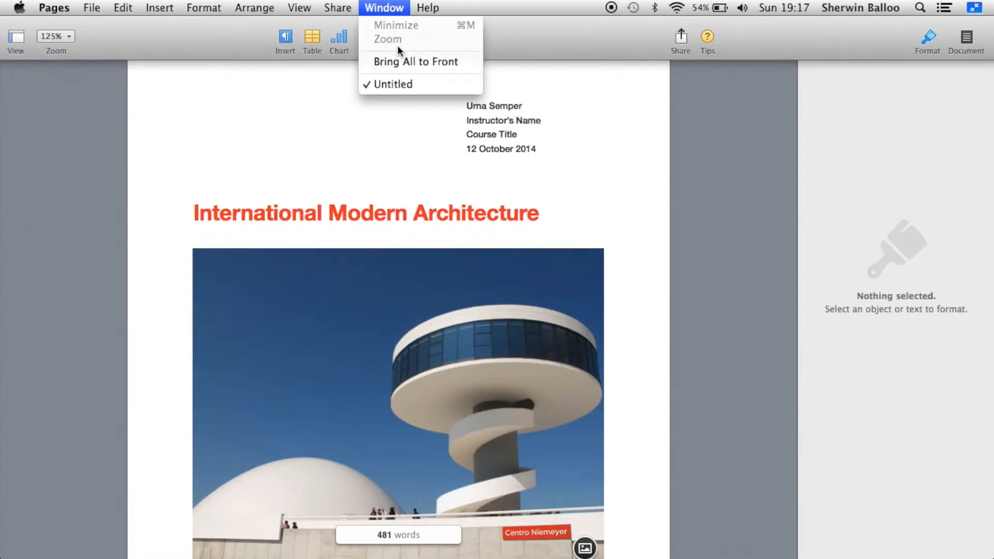
{"action": "mouse_move", "coordinate": [428, 8]}
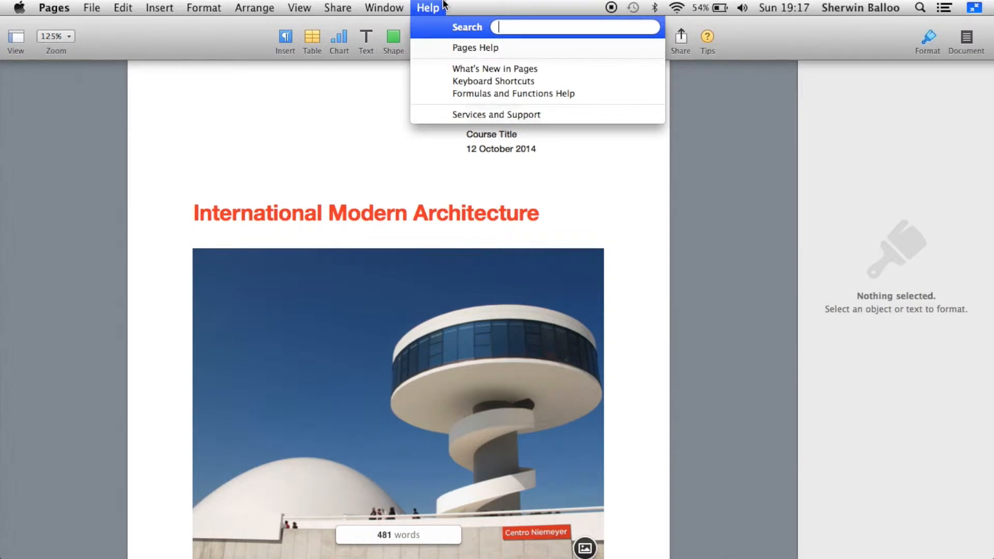
{"action": "left_click", "coordinate": [348, 147]}
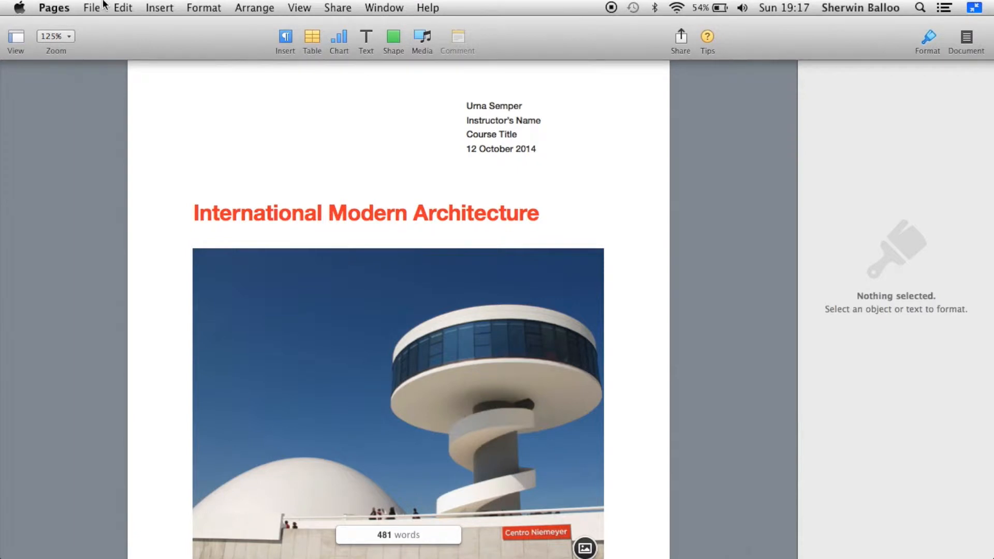
- Examine the general preferences of Pages and close them without changes
{"action": "left_click", "coordinate": [57, 7]}
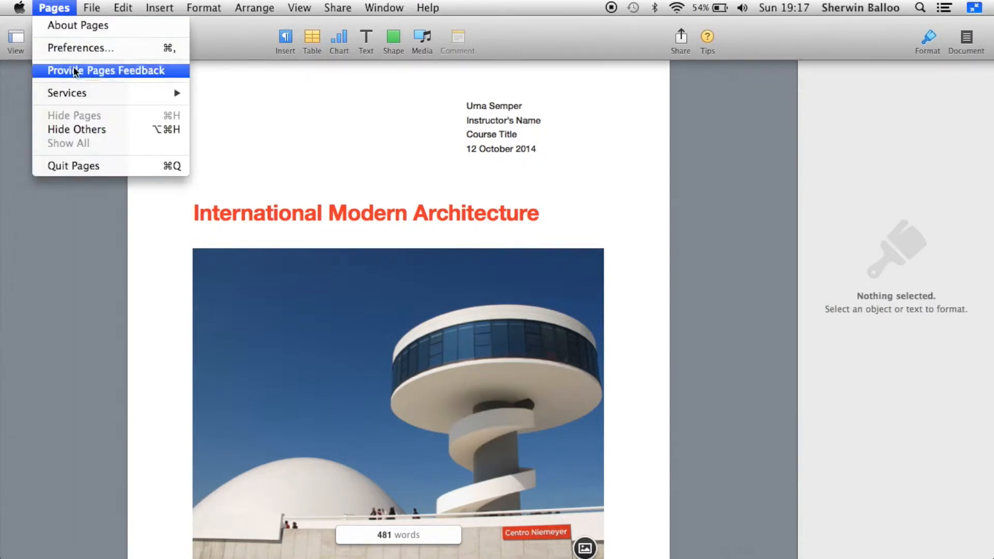
{"action": "left_click", "coordinate": [110, 49]}
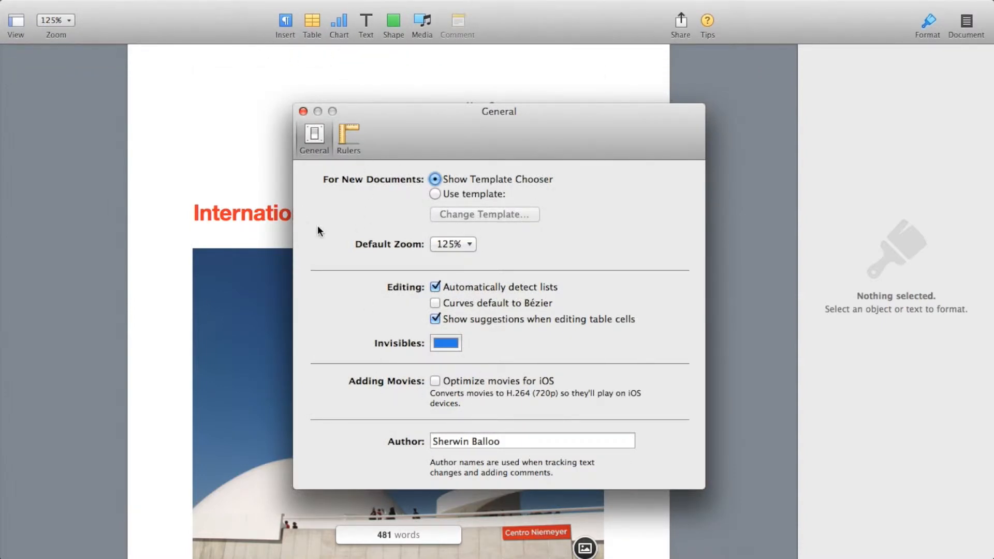
{"action": "left_click", "coordinate": [304, 112]}
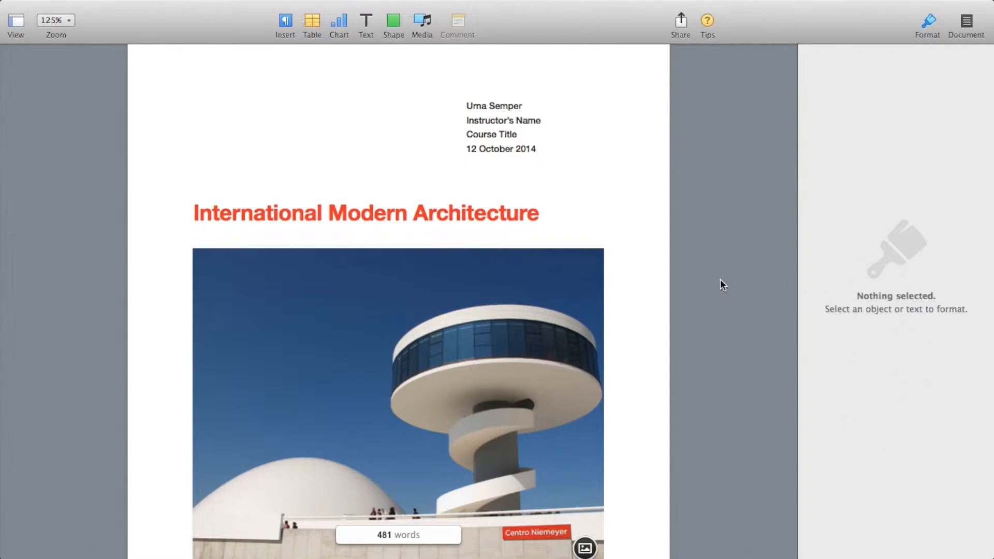
- Inspect the formatting options for the date line, the large building photo and the title International Modern Architecture
{"action": "left_click", "coordinate": [490, 149]}
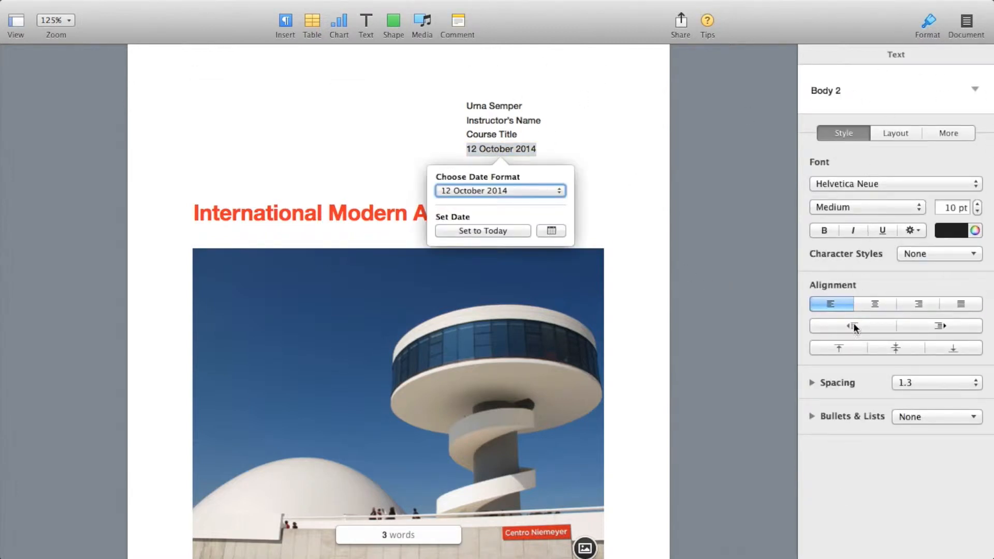
{"action": "left_click", "coordinate": [632, 238]}
{"action": "left_click", "coordinate": [525, 277]}
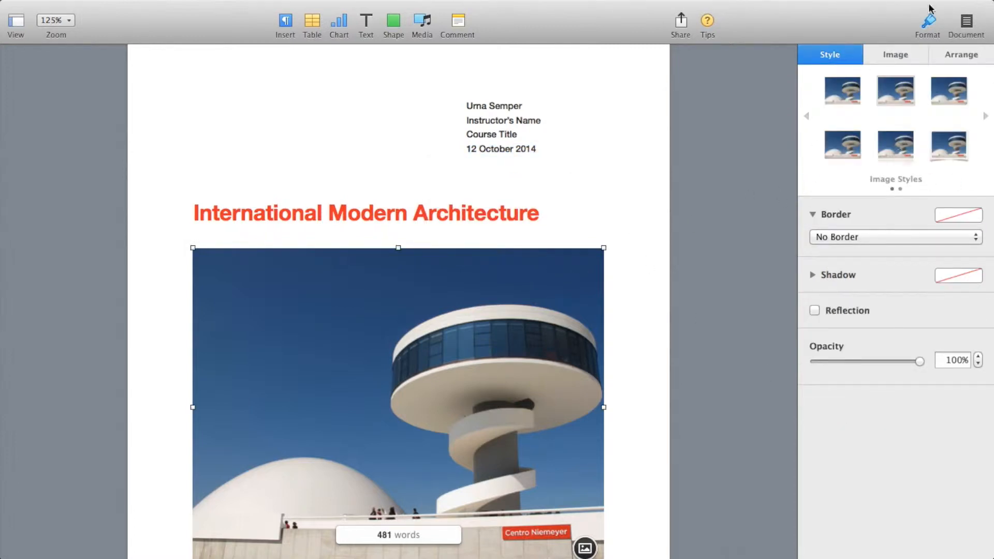
{"action": "triple_click", "coordinate": [485, 208]}
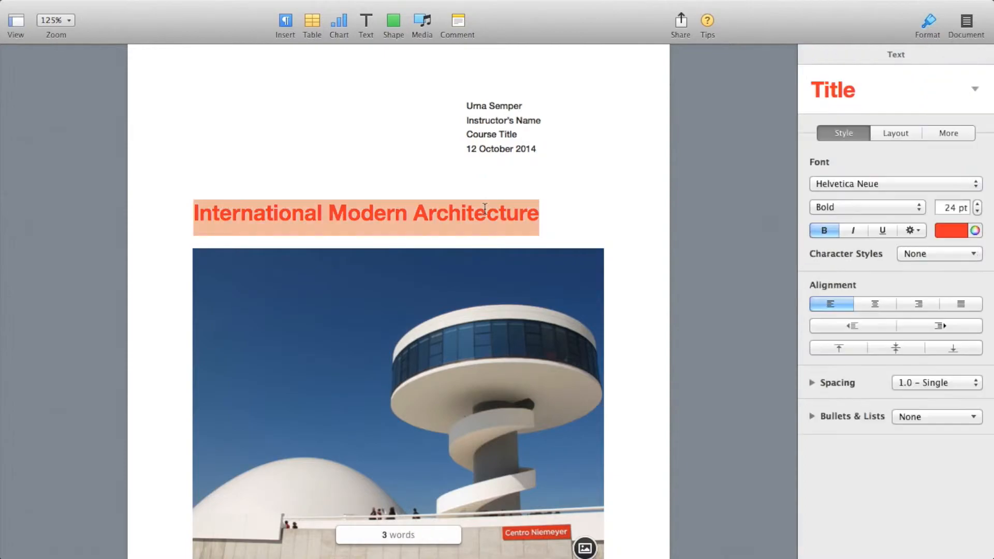
- Look through the report's pages, return to the first page and place the text cursor after the title
{"action": "scroll", "coordinate": [507, 277], "scroll_direction": "down", "scroll_amount": 10}
{"action": "scroll", "coordinate": [514, 275], "scroll_direction": "down", "scroll_amount": 10}
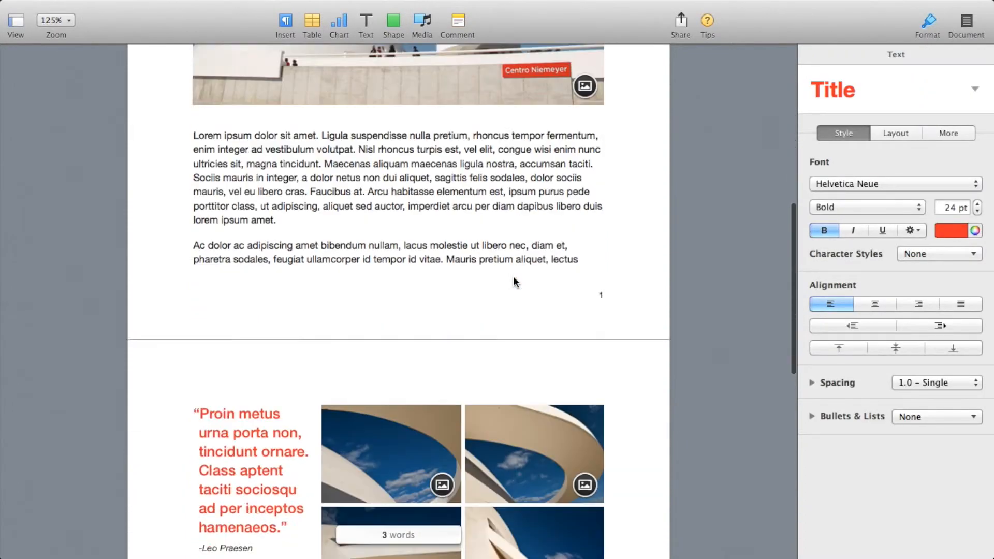
{"action": "scroll", "coordinate": [514, 276], "scroll_direction": "down", "scroll_amount": 4}
{"action": "scroll", "coordinate": [514, 281], "scroll_direction": "up", "scroll_amount": 20}
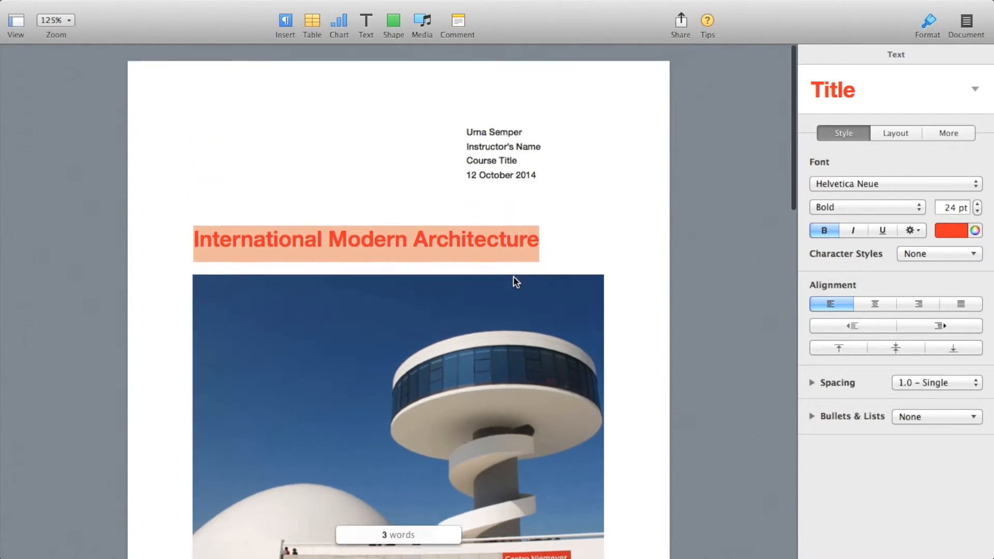
{"action": "left_click", "coordinate": [655, 229]}
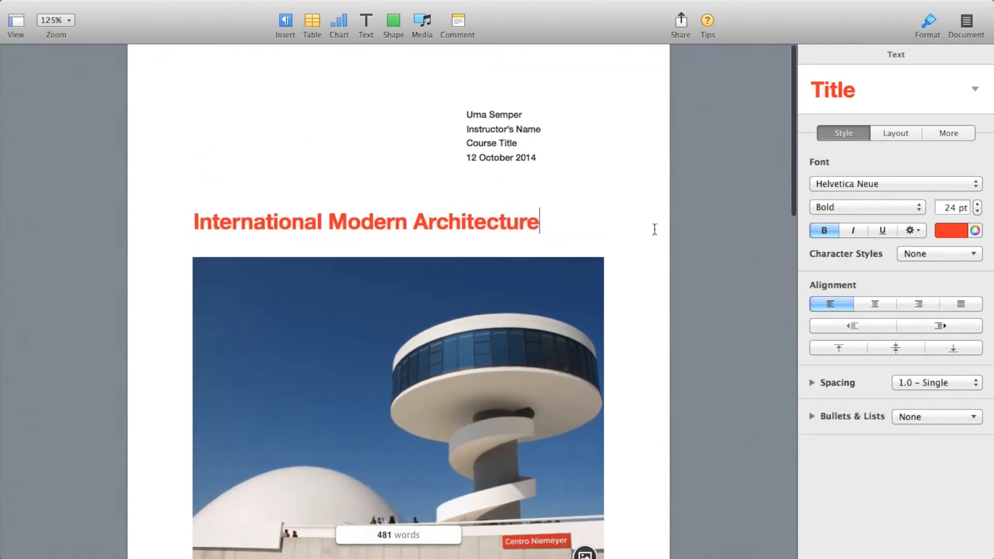
{"action": "scroll", "coordinate": [557, 408], "scroll_direction": "down", "scroll_amount": 3}
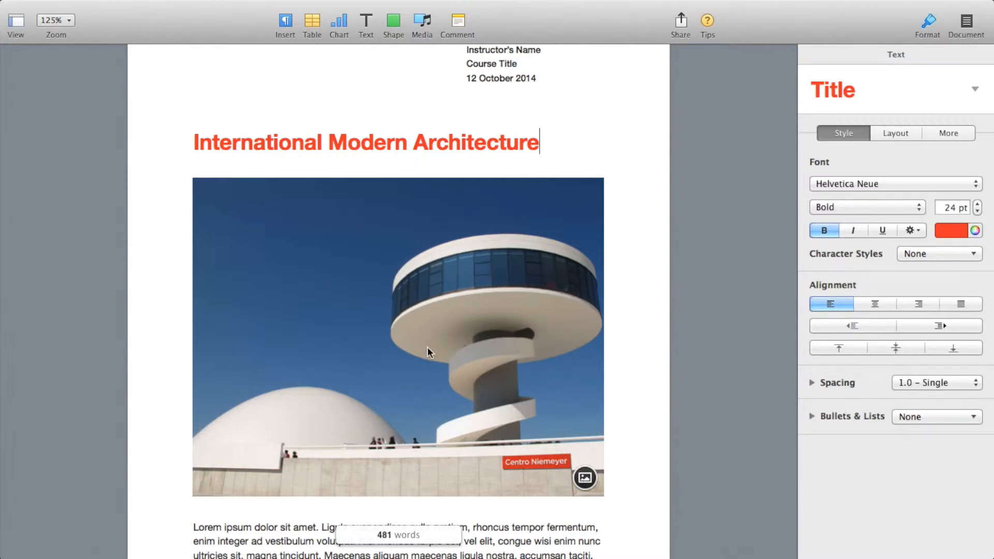
- Inspect the instructor's name and course title placeholders above the title, and select the body text below the building photo
{"action": "scroll", "coordinate": [349, 458], "scroll_direction": "down", "scroll_amount": 10}
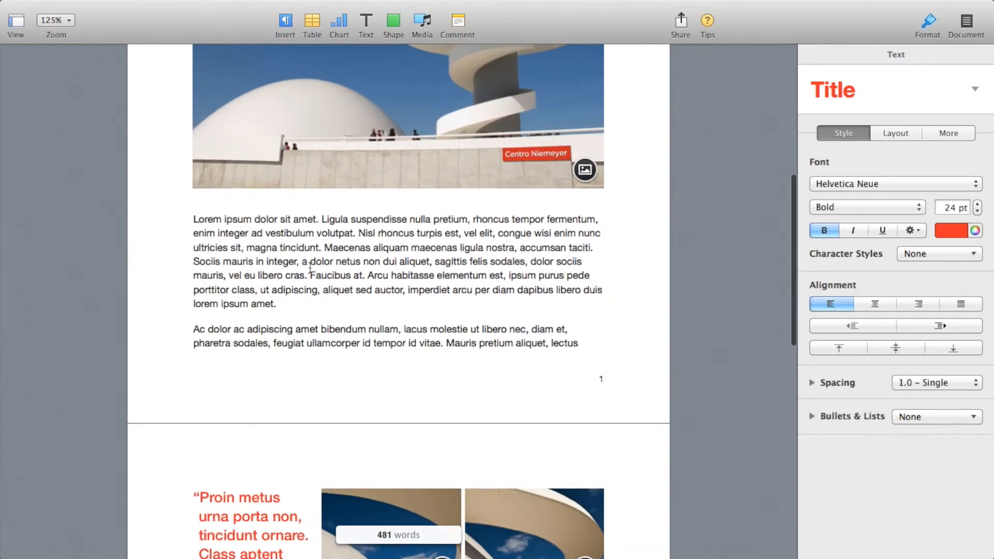
{"action": "scroll", "coordinate": [331, 362], "scroll_direction": "up", "scroll_amount": 12}
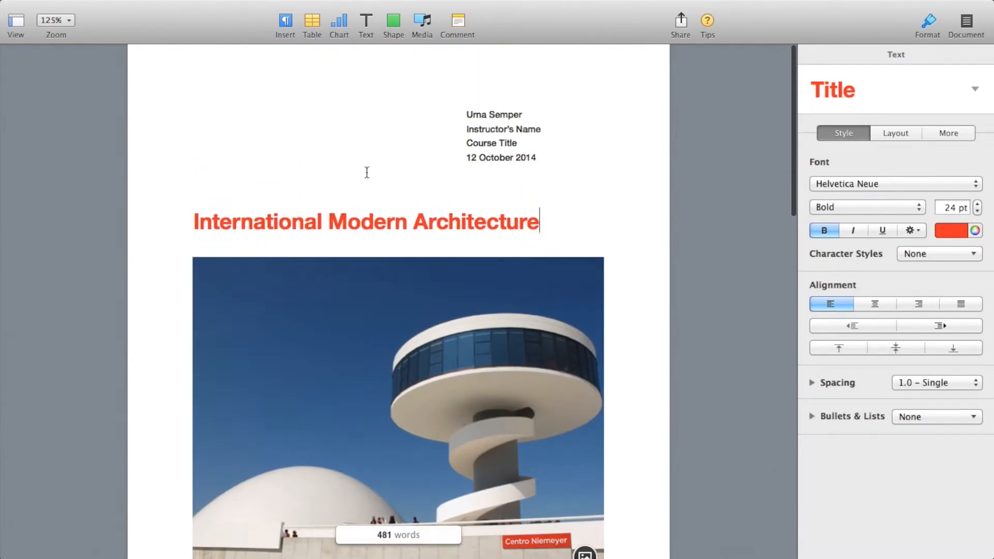
{"action": "left_click", "coordinate": [477, 128]}
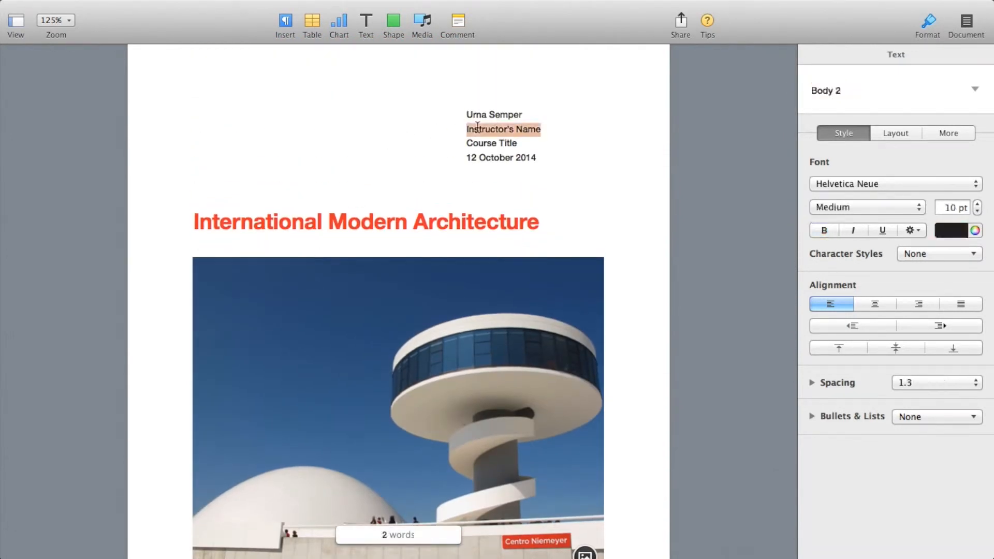
{"action": "left_click", "coordinate": [517, 137]}
{"action": "left_click", "coordinate": [508, 145]}
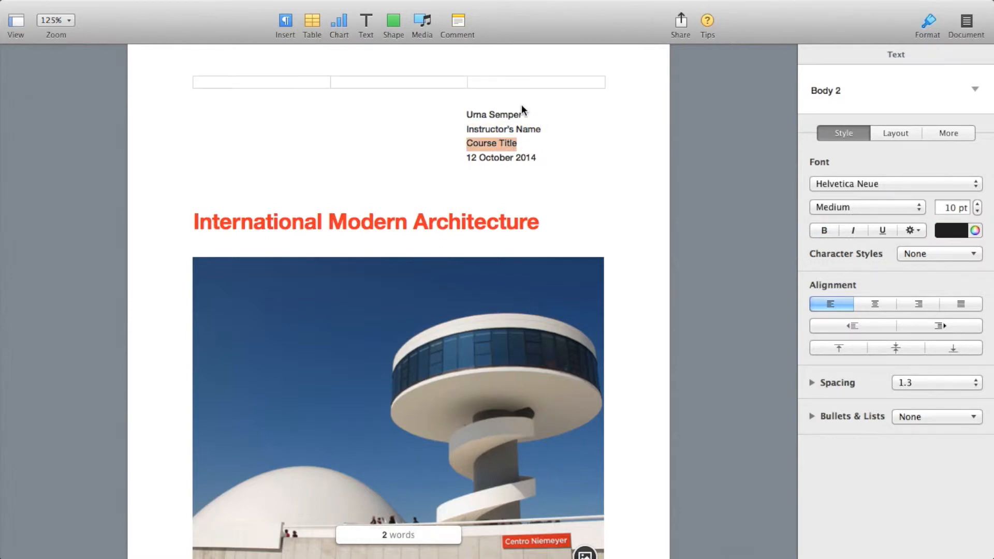
{"action": "left_click", "coordinate": [488, 169]}
{"action": "scroll", "coordinate": [476, 183], "scroll_direction": "down", "scroll_amount": 5}
{"action": "left_click", "coordinate": [238, 428]}
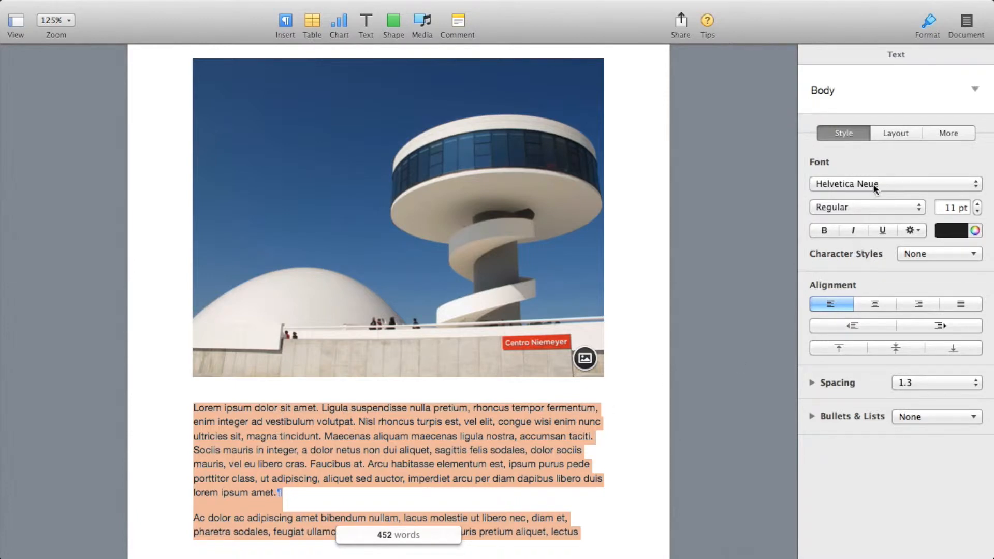
- Try the Herculanum and Helvetica fonts on the body text, returning to Helvetica Neue after each
{"action": "left_click", "coordinate": [853, 188]}
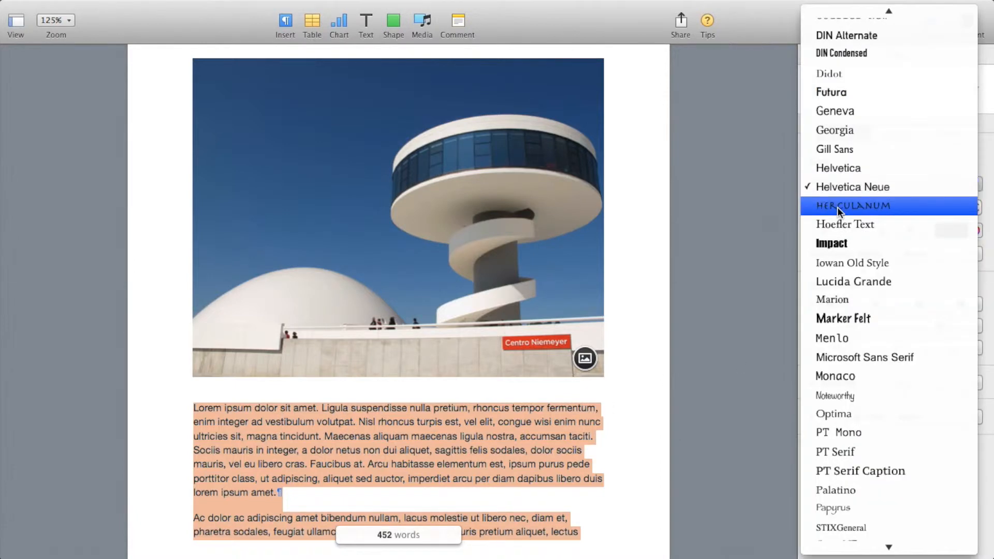
{"action": "left_click", "coordinate": [837, 207]}
{"action": "left_click", "coordinate": [840, 186]}
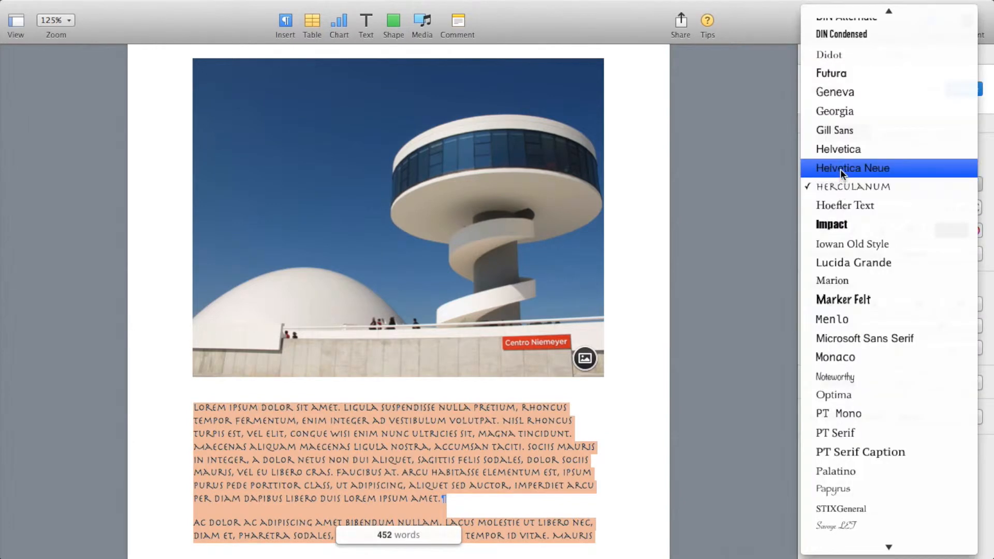
{"action": "left_click", "coordinate": [840, 169]}
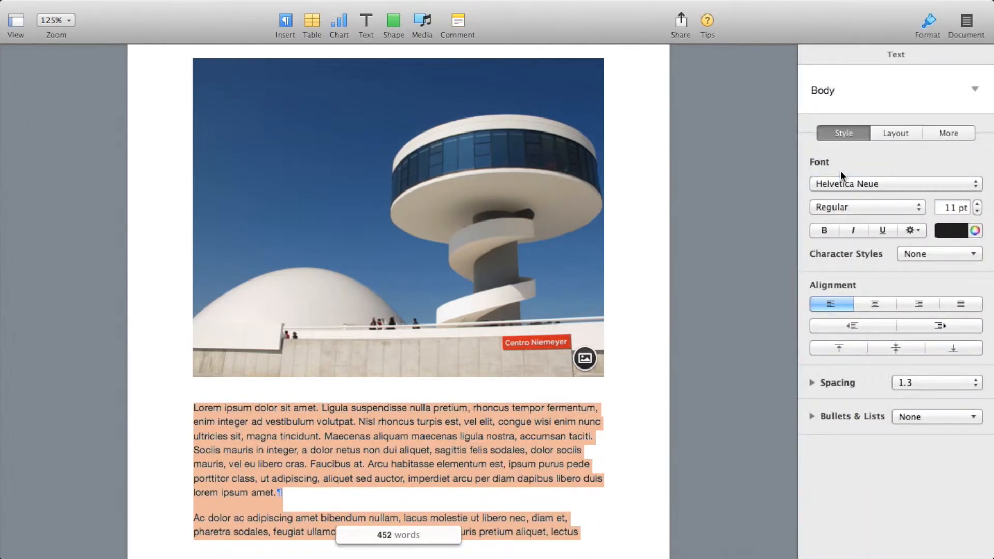
{"action": "left_click", "coordinate": [843, 183]}
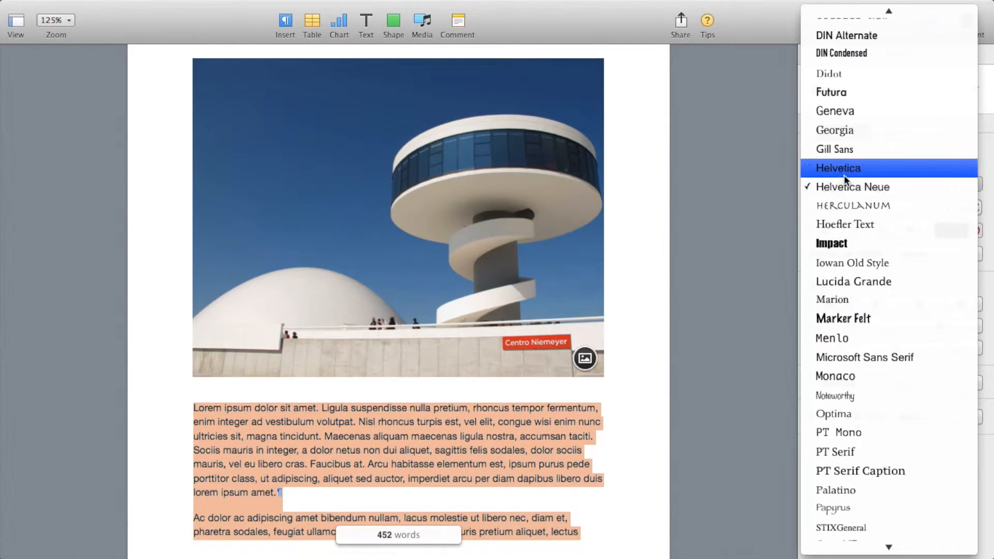
{"action": "left_click", "coordinate": [844, 171]}
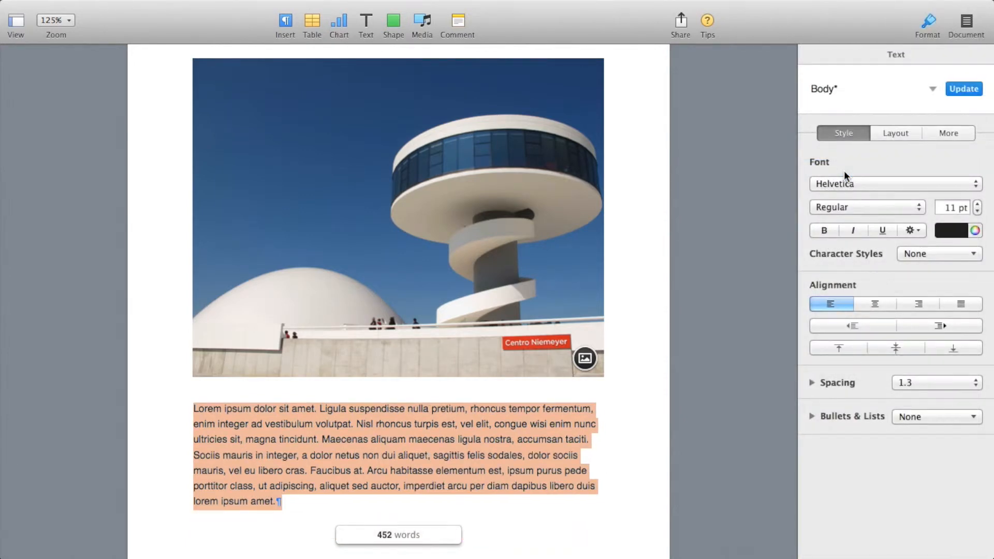
{"action": "left_click", "coordinate": [842, 183]}
{"action": "left_click", "coordinate": [837, 199]}
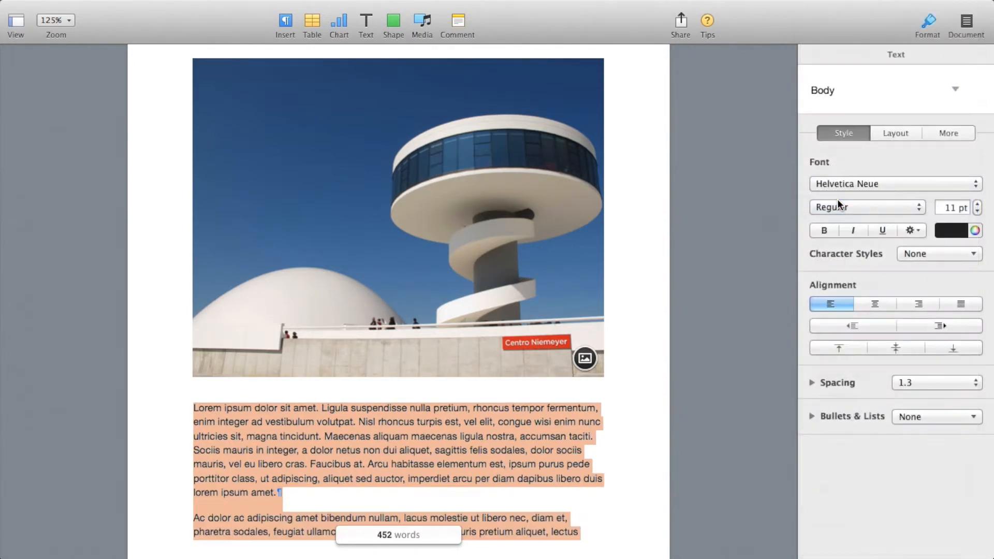
- Try bold, italic and underline on the body text, remove all three and view the advanced character options
{"action": "left_click", "coordinate": [834, 229]}
{"action": "left_click", "coordinate": [852, 230]}
{"action": "left_click", "coordinate": [878, 231]}
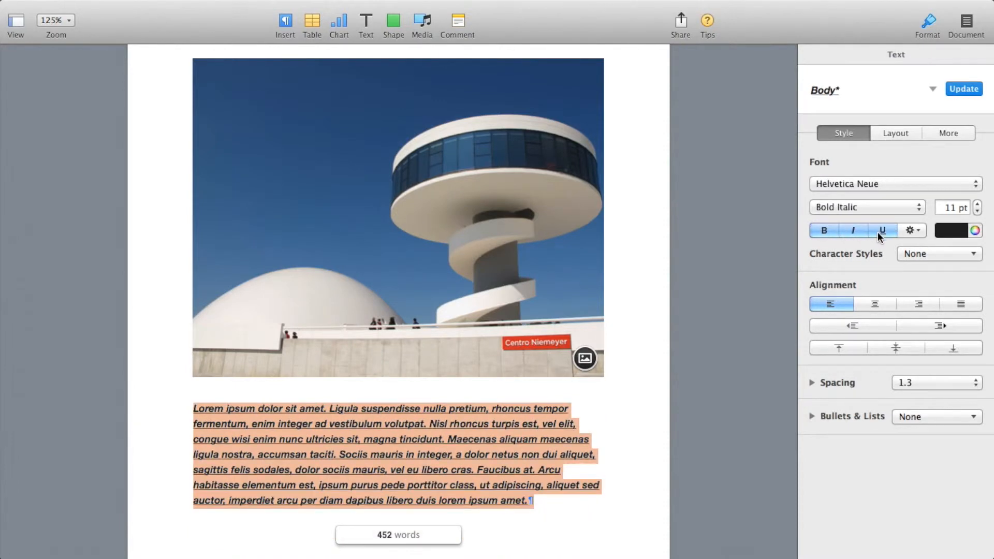
{"action": "left_click", "coordinate": [877, 232]}
{"action": "left_click", "coordinate": [852, 236]}
{"action": "left_click", "coordinate": [825, 231]}
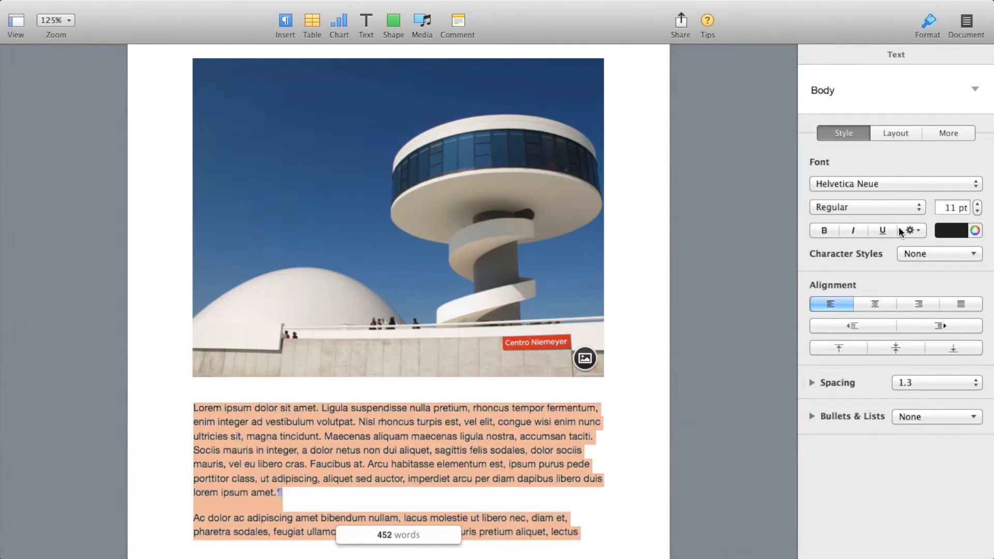
{"action": "left_click", "coordinate": [911, 230]}
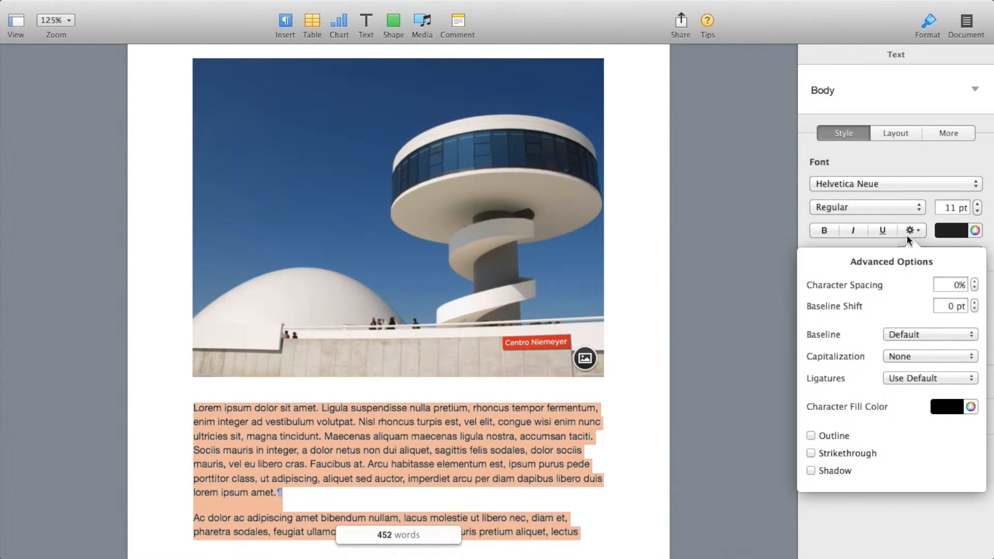
{"action": "left_click", "coordinate": [957, 165]}
- Try a 13 pt size on the body text, return to 11 pt and view the available Helvetica Neue typefaces
{"action": "left_click", "coordinate": [977, 205]}
{"action": "left_click", "coordinate": [977, 205]}
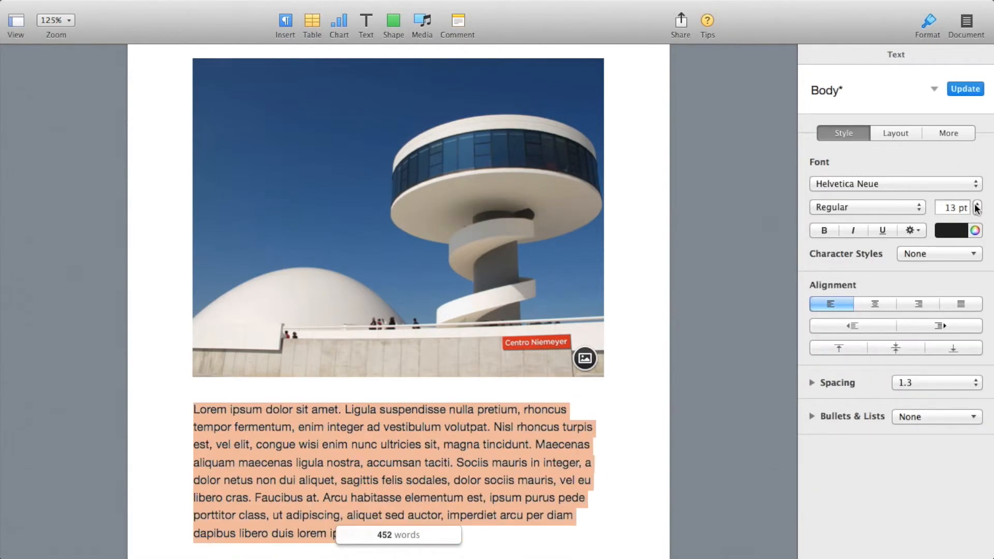
{"action": "left_click", "coordinate": [977, 212]}
{"action": "left_click", "coordinate": [977, 211]}
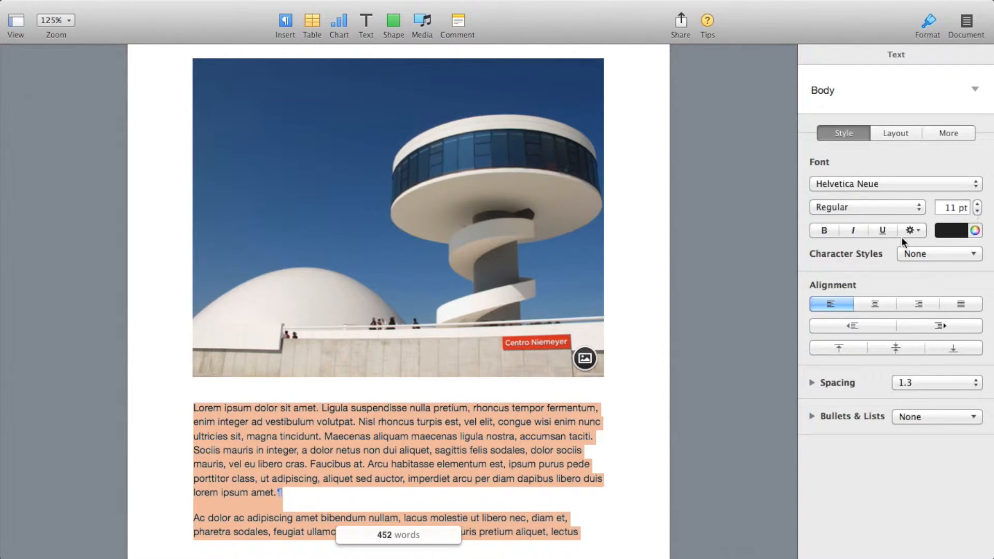
{"action": "left_click", "coordinate": [851, 204]}
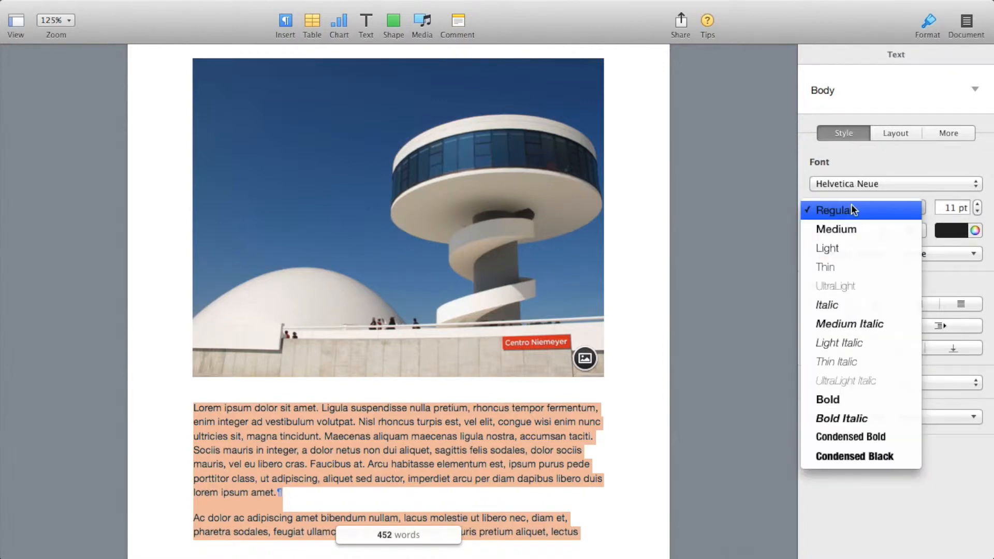
{"action": "left_click", "coordinate": [816, 486]}
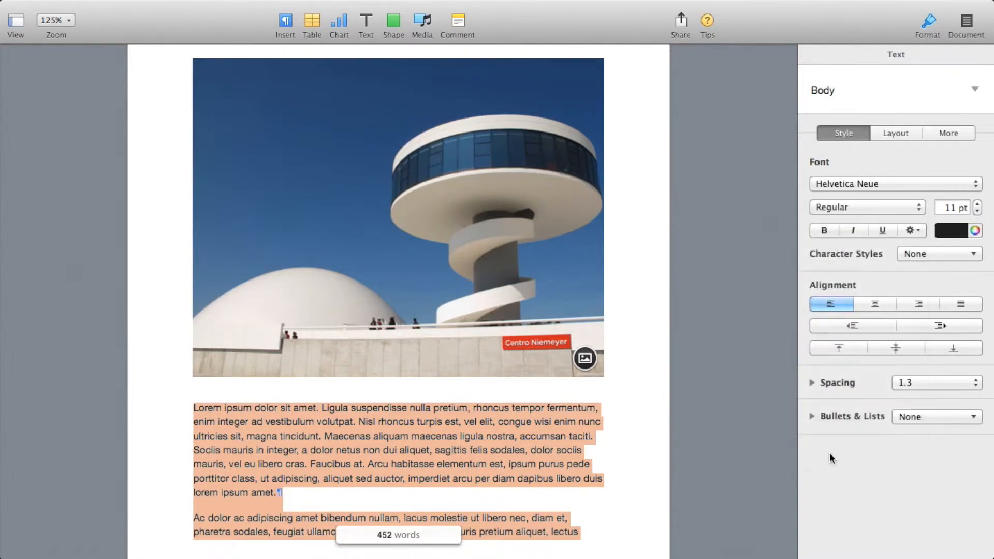
- Examine the text color choices and the character styles available for the body text, keeping the current formatting
{"action": "left_click", "coordinate": [973, 232]}
{"action": "left_click", "coordinate": [960, 231]}
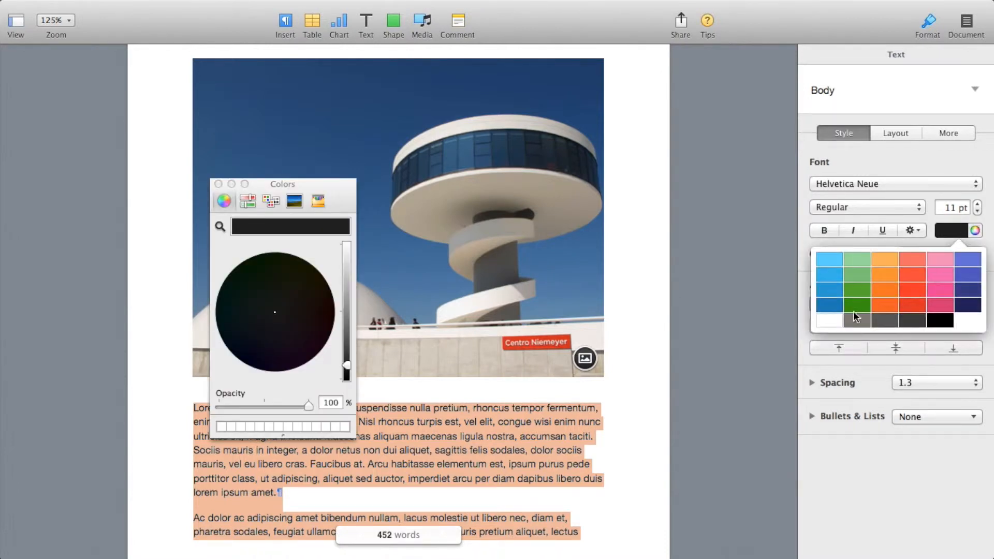
{"action": "left_click", "coordinate": [317, 310]}
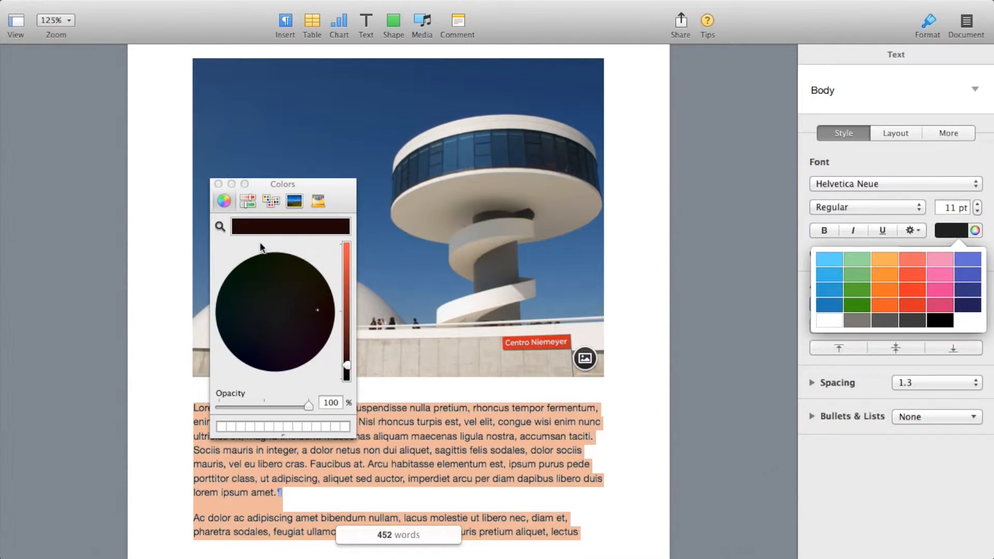
{"action": "left_click", "coordinate": [280, 306]}
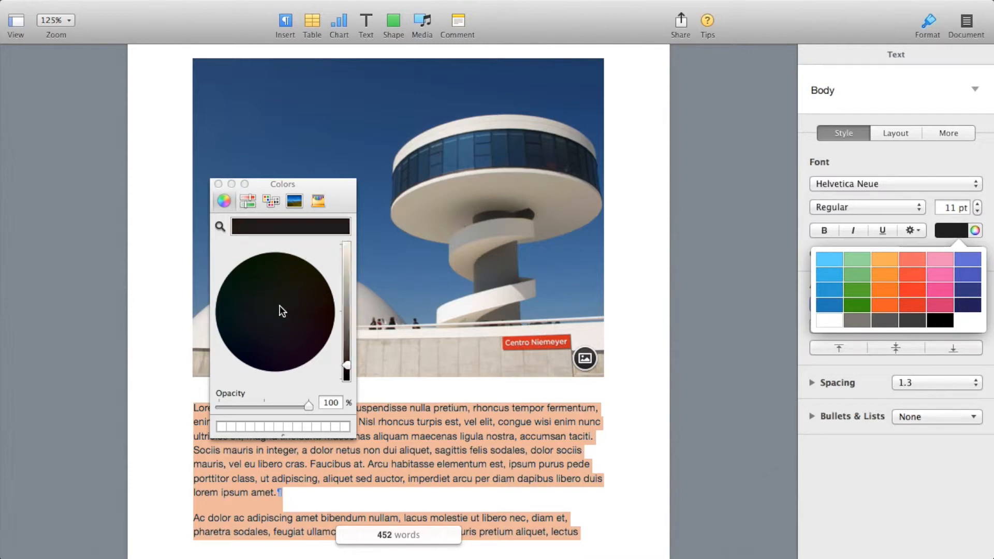
{"action": "left_click", "coordinate": [218, 185]}
{"action": "left_click", "coordinate": [870, 431]}
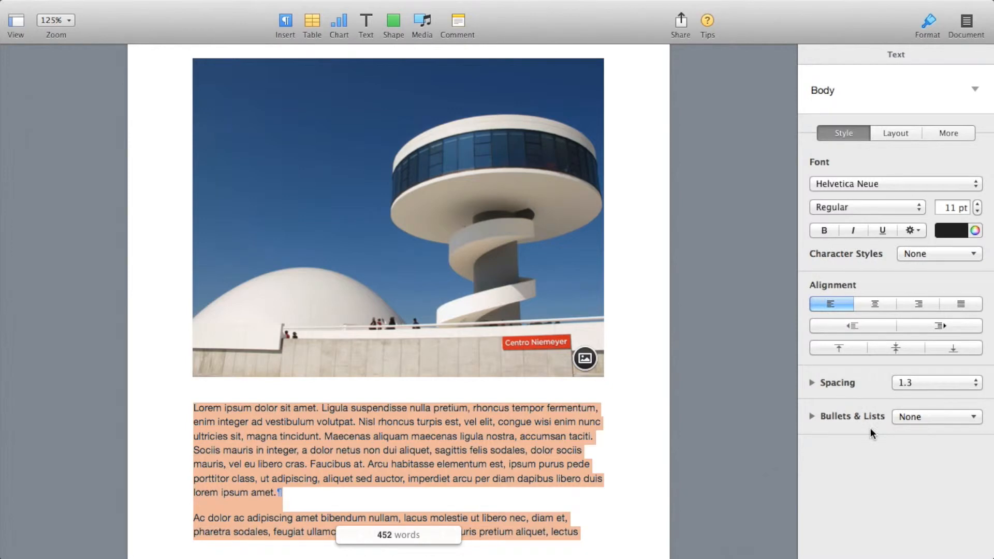
{"action": "left_click", "coordinate": [926, 254]}
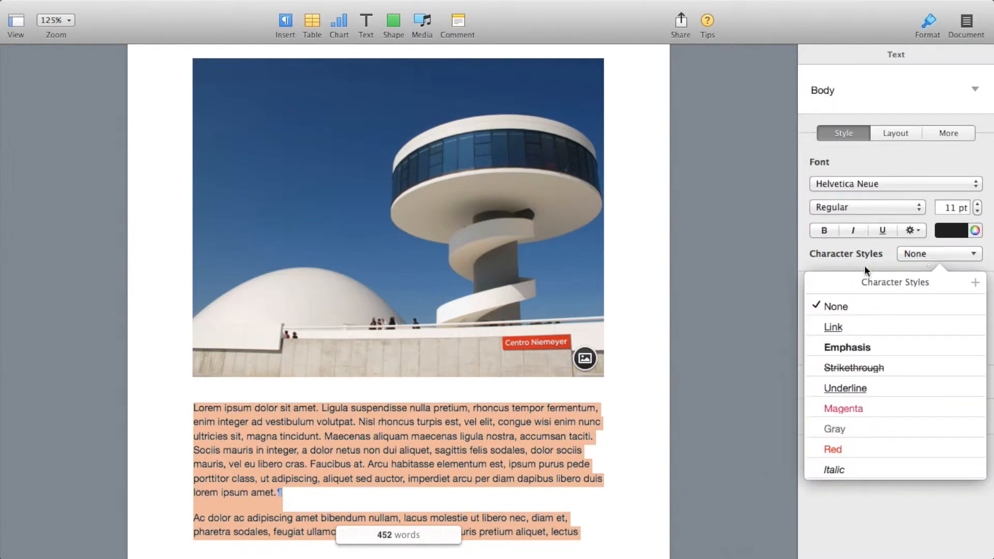
{"action": "left_click", "coordinate": [878, 537]}
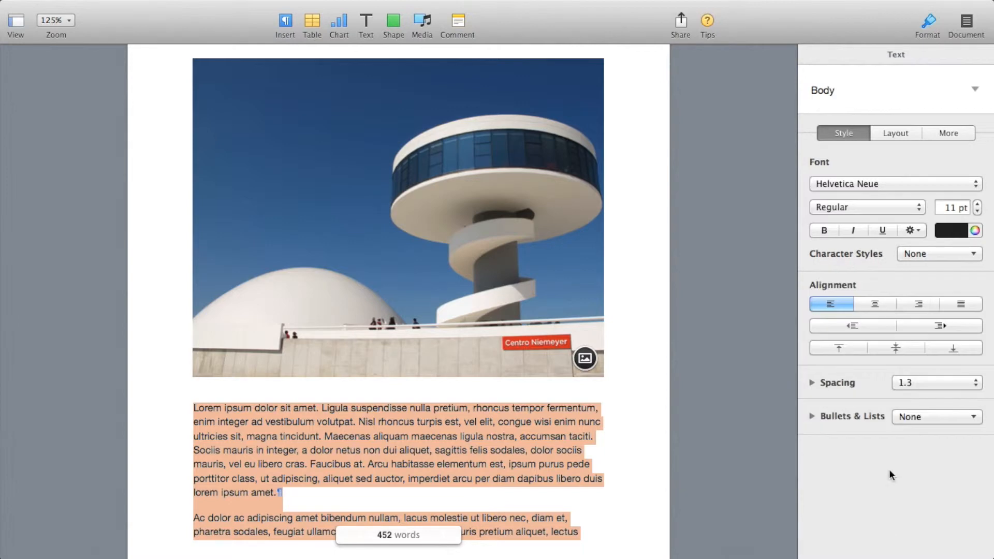
- Try center, right and justified alignment and one indent level on the body text, restoring left alignment without the indent
{"action": "left_click", "coordinate": [878, 308]}
{"action": "left_click", "coordinate": [917, 306]}
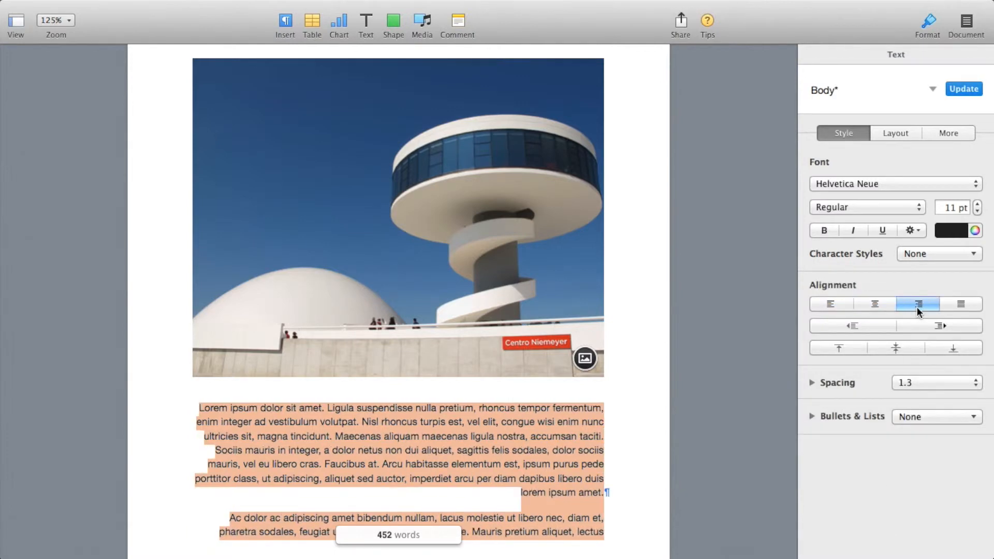
{"action": "left_click", "coordinate": [953, 306]}
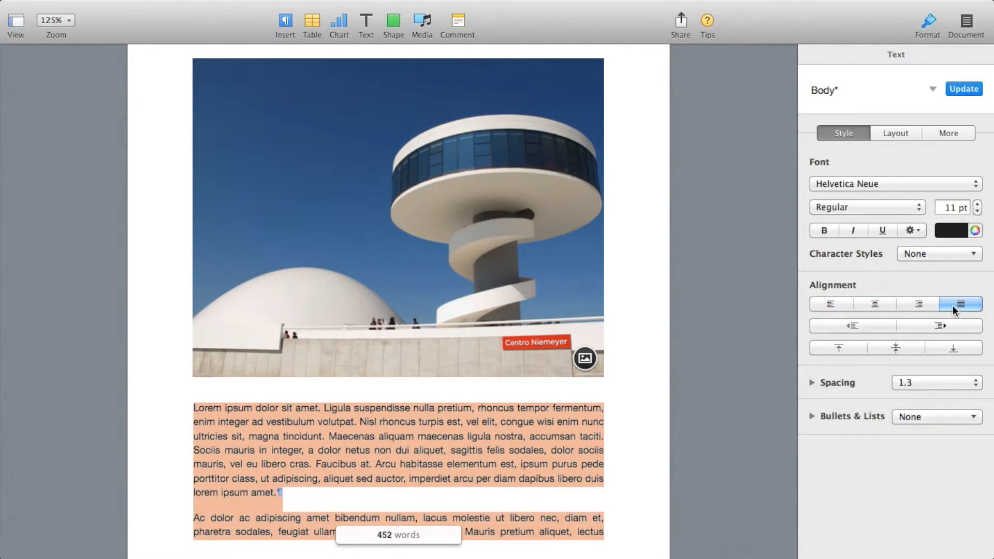
{"action": "left_click", "coordinate": [827, 307]}
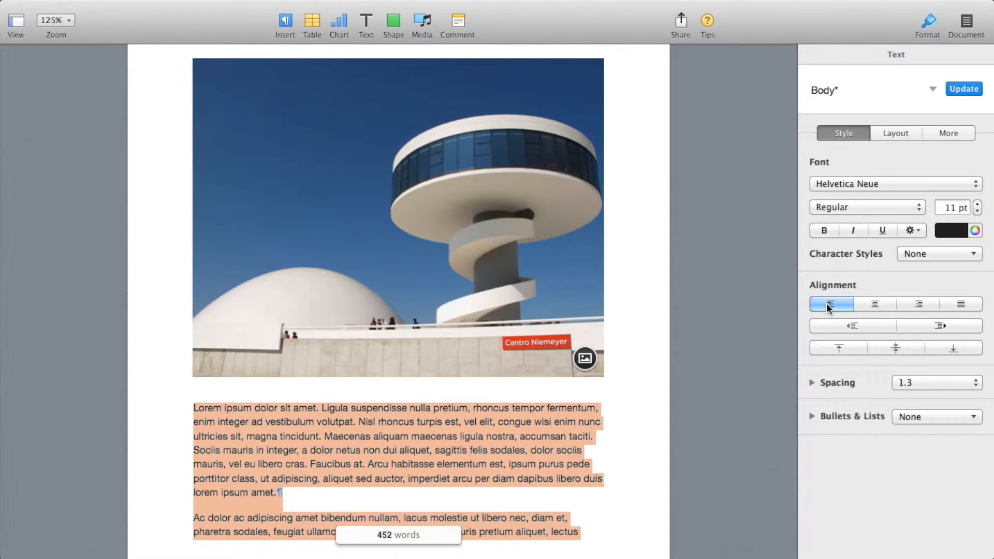
{"action": "left_click", "coordinate": [943, 322]}
{"action": "left_click", "coordinate": [859, 327]}
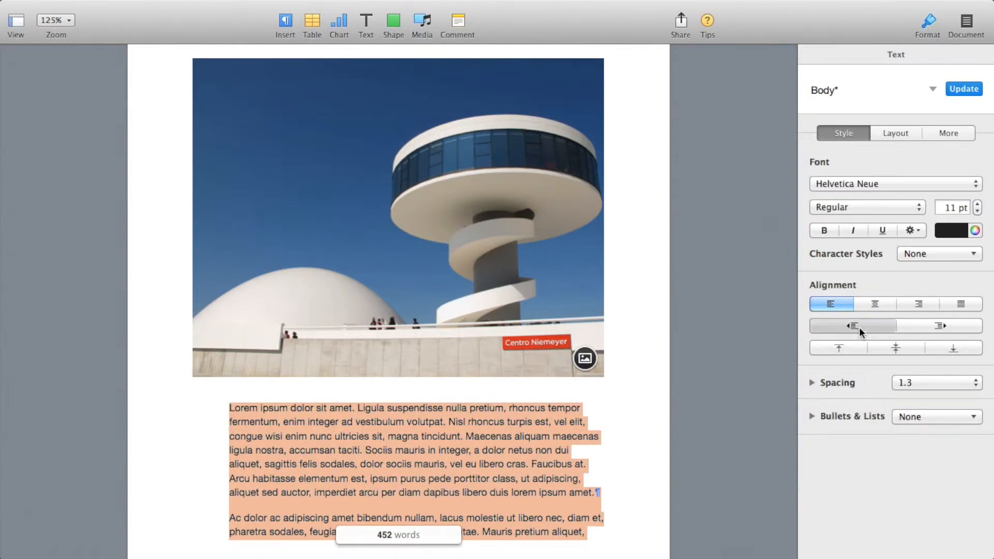
- Try double and single line spacing on the body text, and set it to 1.2
{"action": "left_click", "coordinate": [932, 382]}
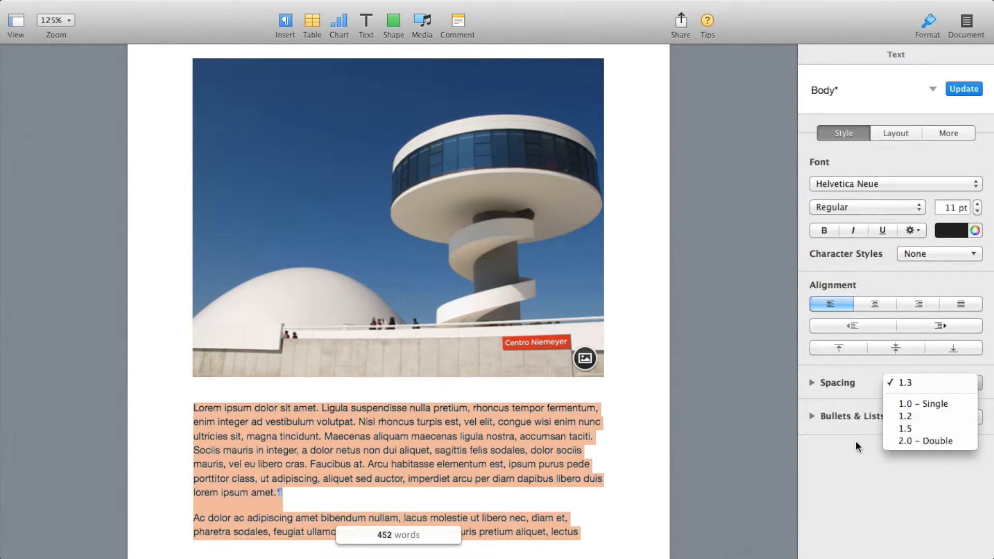
{"action": "left_click", "coordinate": [904, 440]}
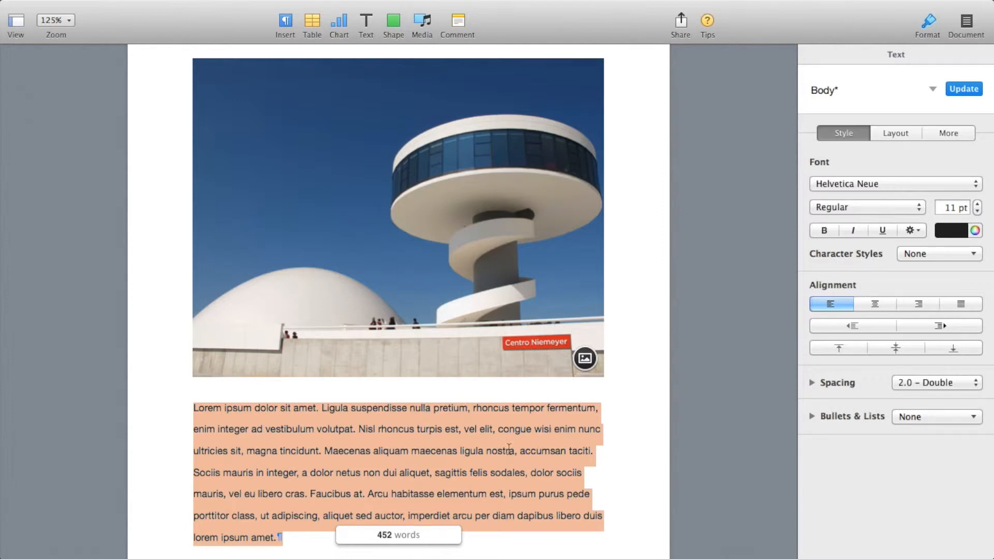
{"action": "left_click", "coordinate": [943, 380]}
{"action": "left_click", "coordinate": [938, 342]}
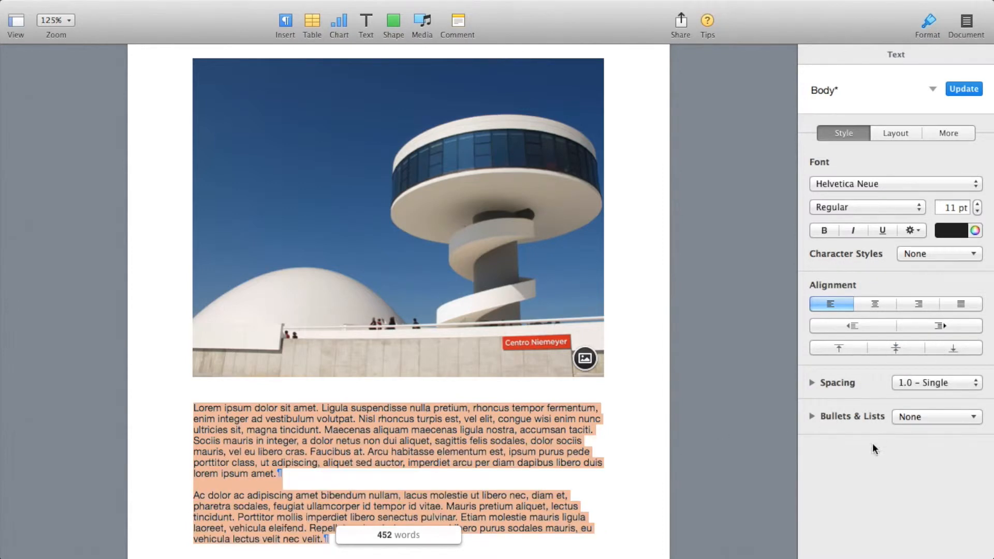
{"action": "left_click", "coordinate": [917, 387]}
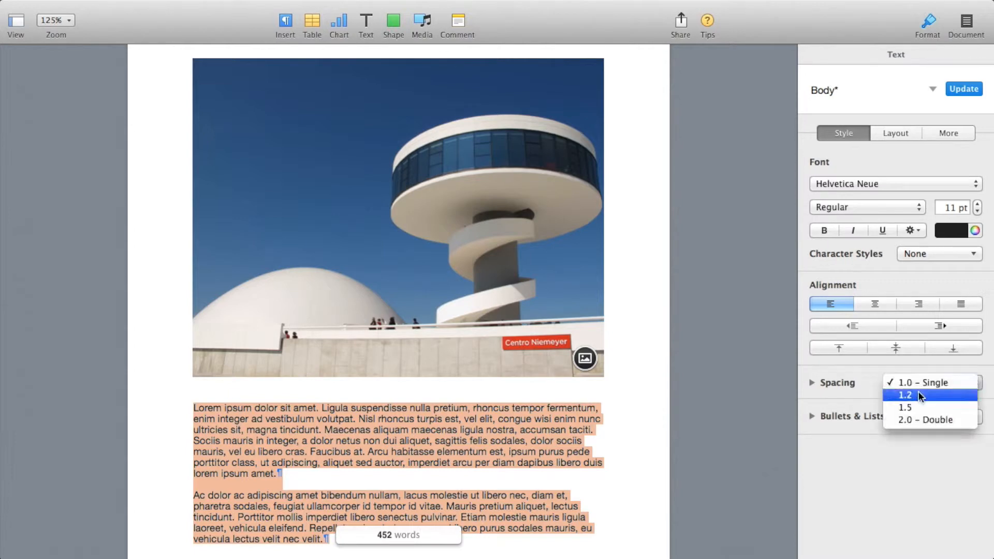
{"action": "left_click", "coordinate": [917, 395]}
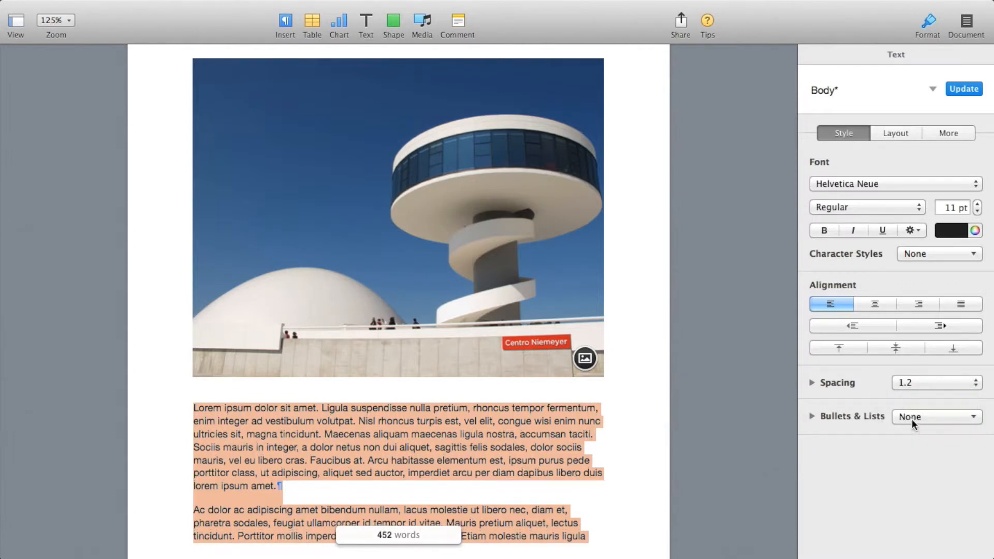
- Try the Image, Numbered and Lettered list styles on the body text, restoring the None list style
{"action": "left_click", "coordinate": [917, 415]}
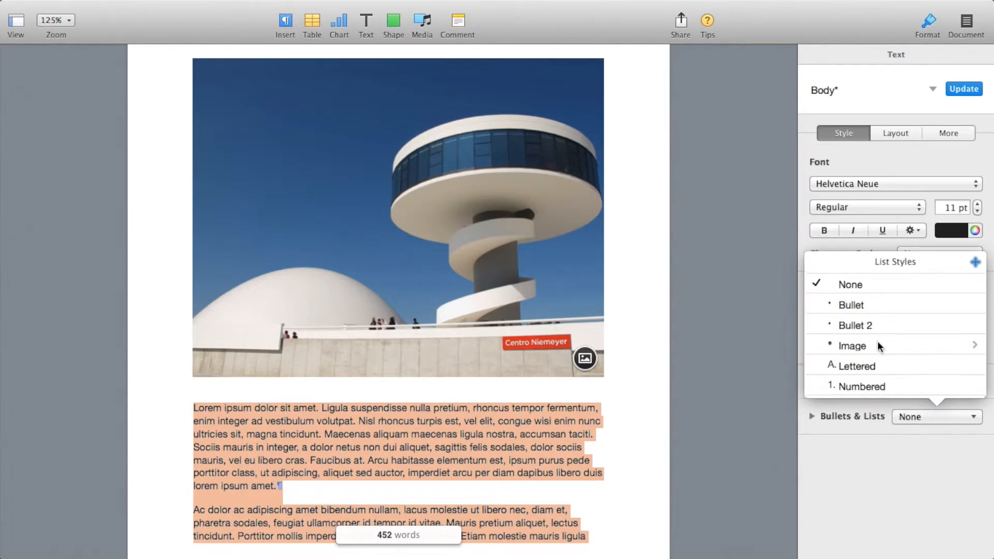
{"action": "scroll", "coordinate": [877, 347], "scroll_direction": "up", "scroll_amount": 3}
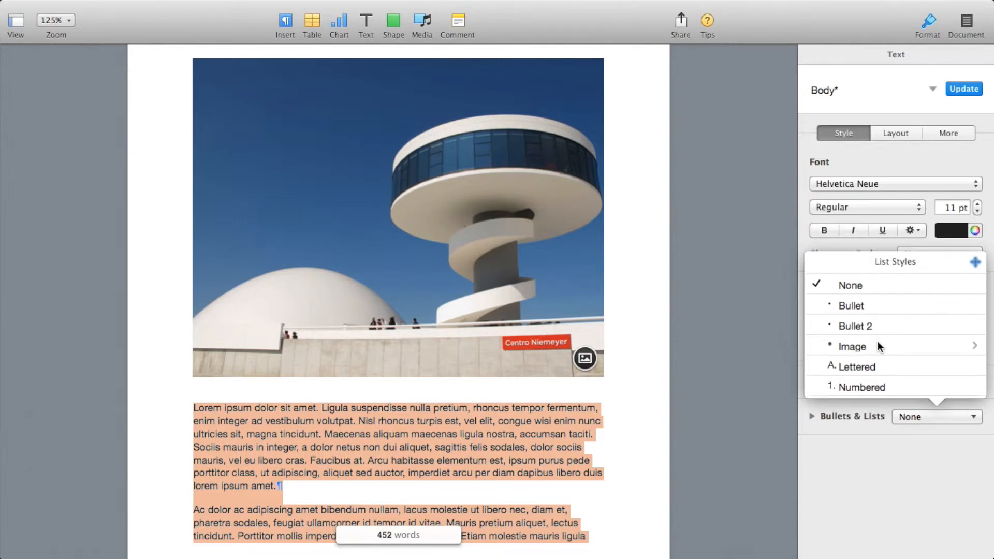
{"action": "left_click", "coordinate": [836, 347]}
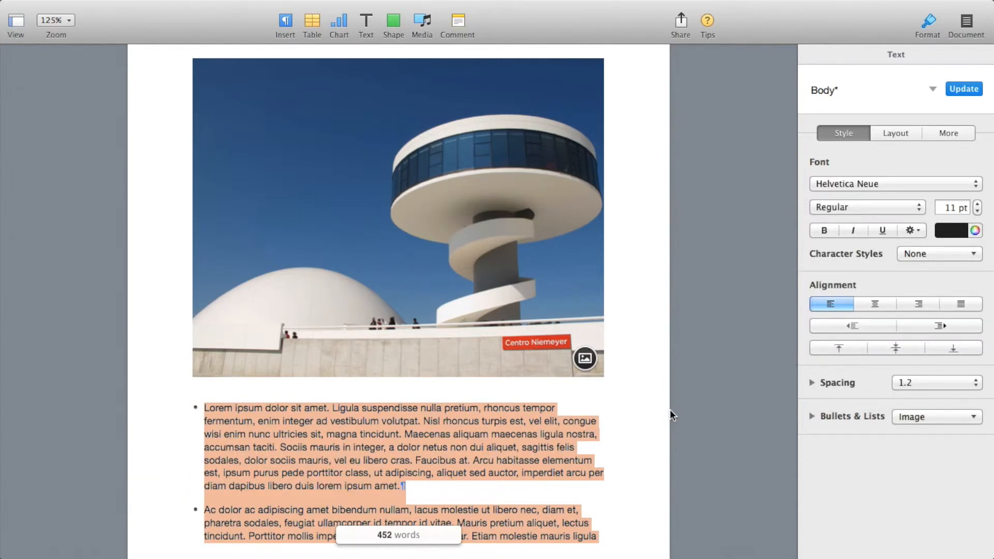
{"action": "left_click", "coordinate": [903, 414]}
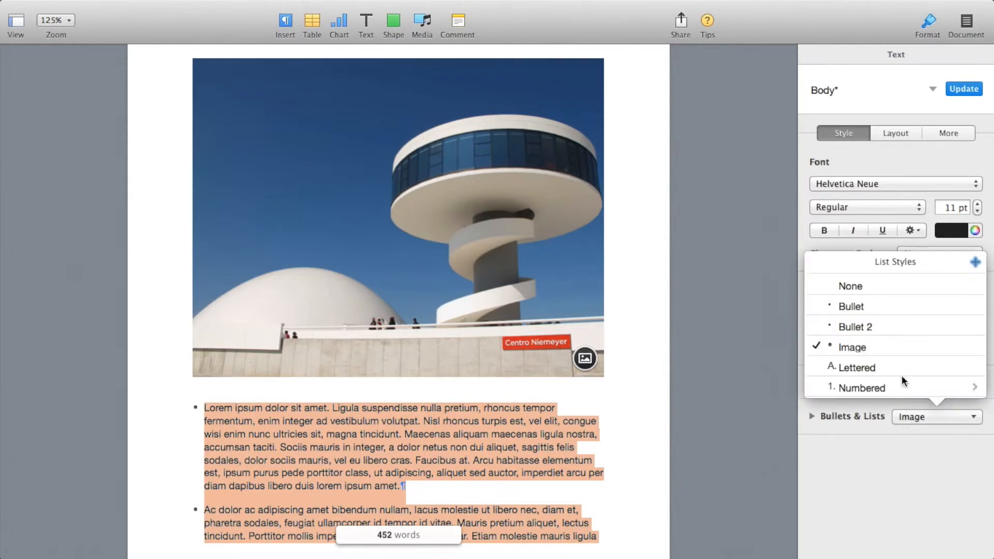
{"action": "left_click", "coordinate": [843, 385]}
{"action": "left_click", "coordinate": [913, 418]}
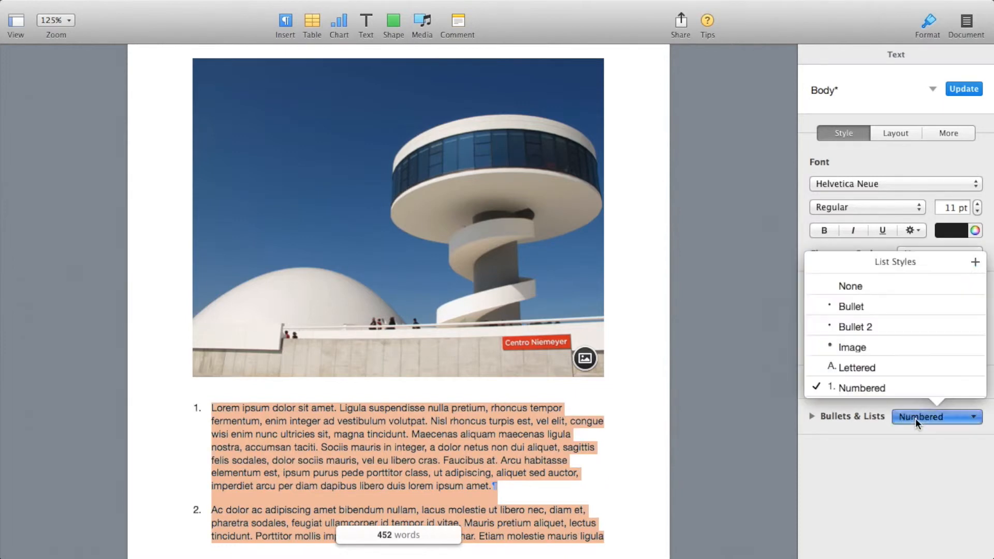
{"action": "left_click", "coordinate": [899, 369]}
{"action": "left_click", "coordinate": [925, 418]}
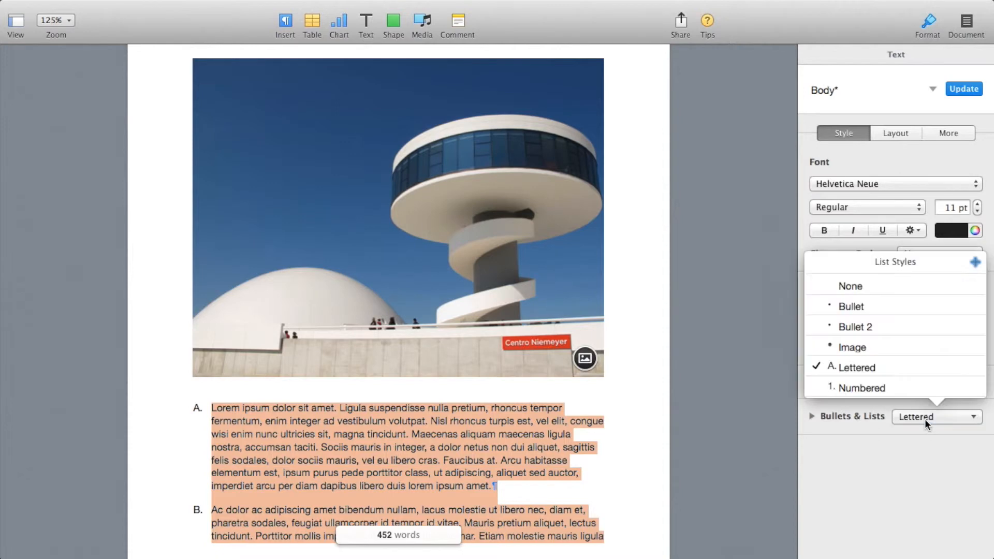
{"action": "left_click", "coordinate": [878, 279]}
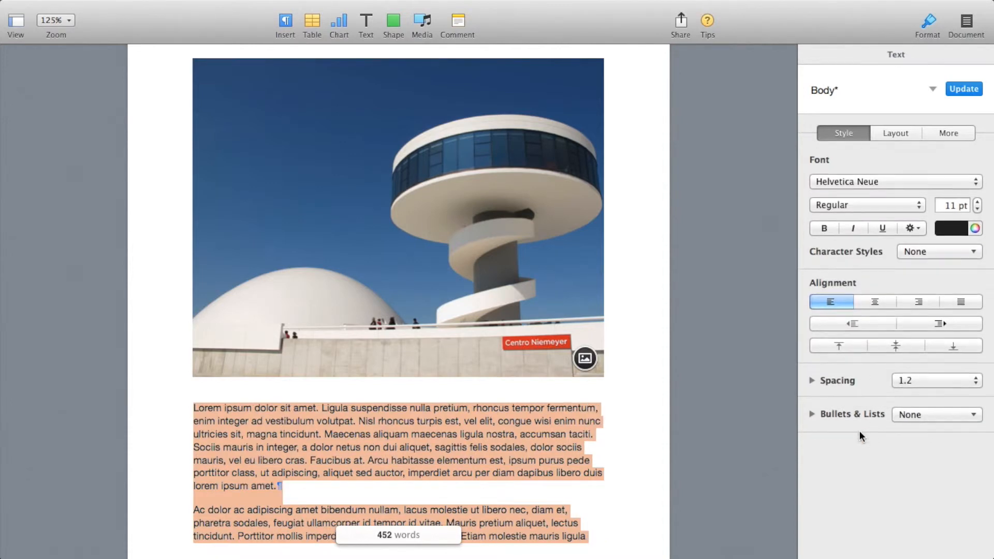
- Examine the body text's layout options and its pagination, hyphenation and ligature settings, and return to the text style settings
{"action": "left_click", "coordinate": [900, 134]}
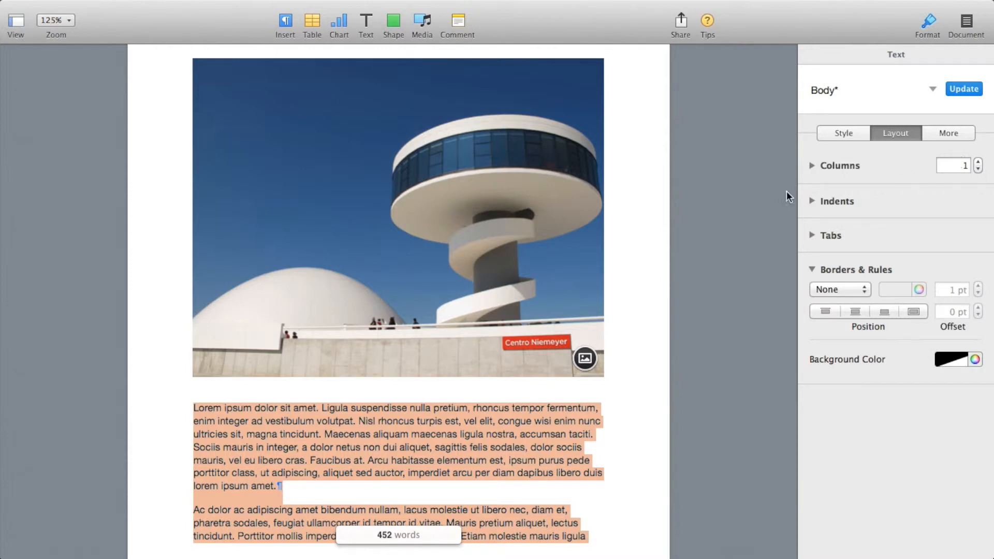
{"action": "left_click", "coordinate": [927, 134]}
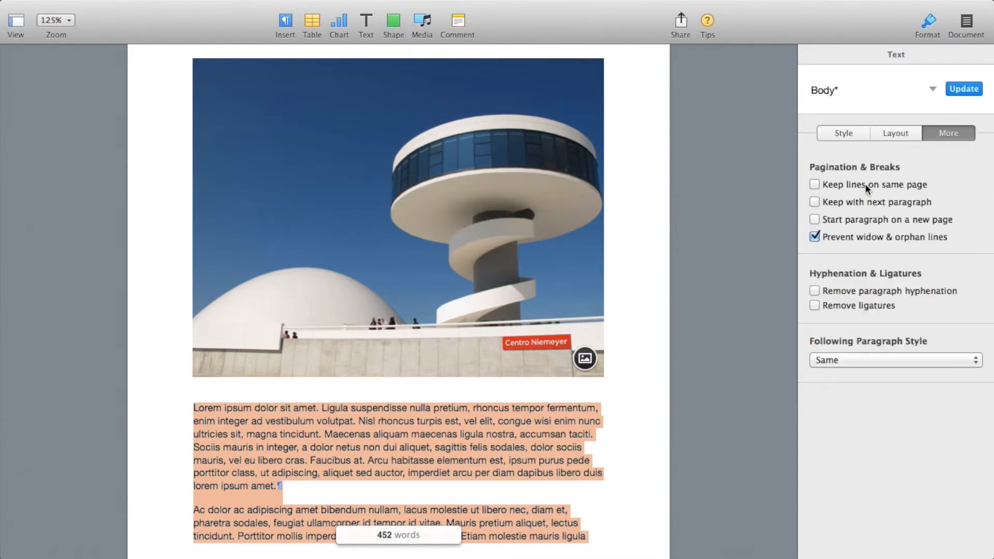
{"action": "left_click", "coordinate": [855, 137]}
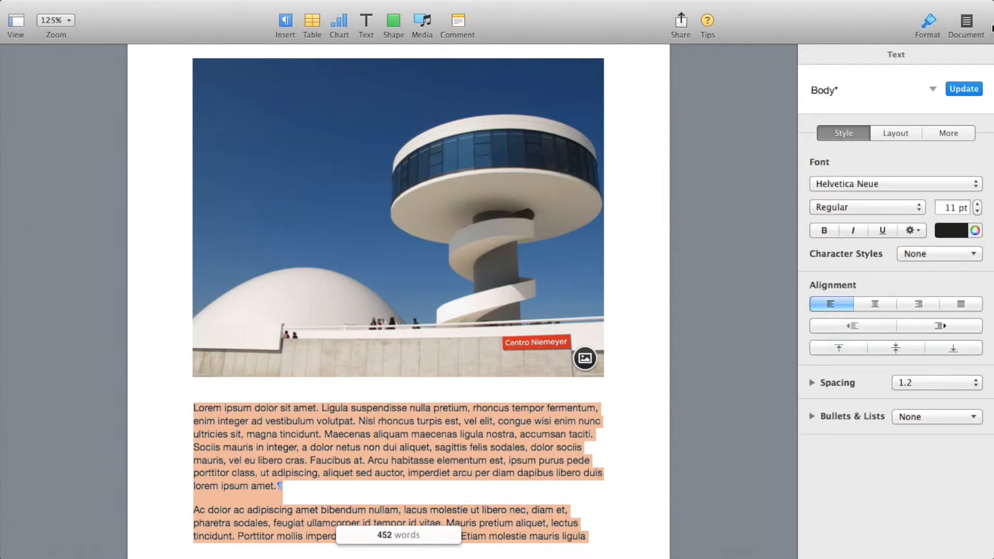
- Examine the document's available printers and paper sizes, keeping Any Printer and A4
{"action": "left_click", "coordinate": [968, 22]}
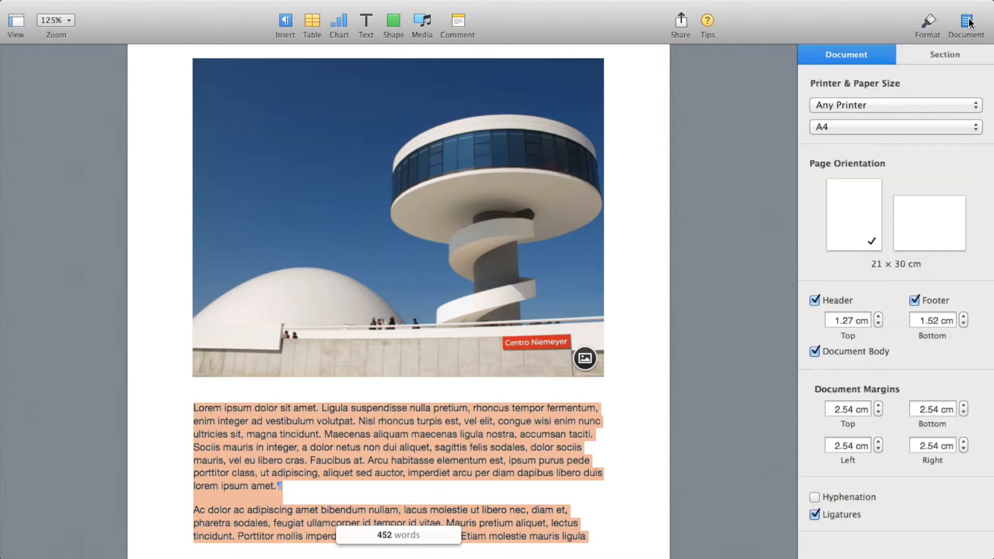
{"action": "left_click", "coordinate": [896, 105]}
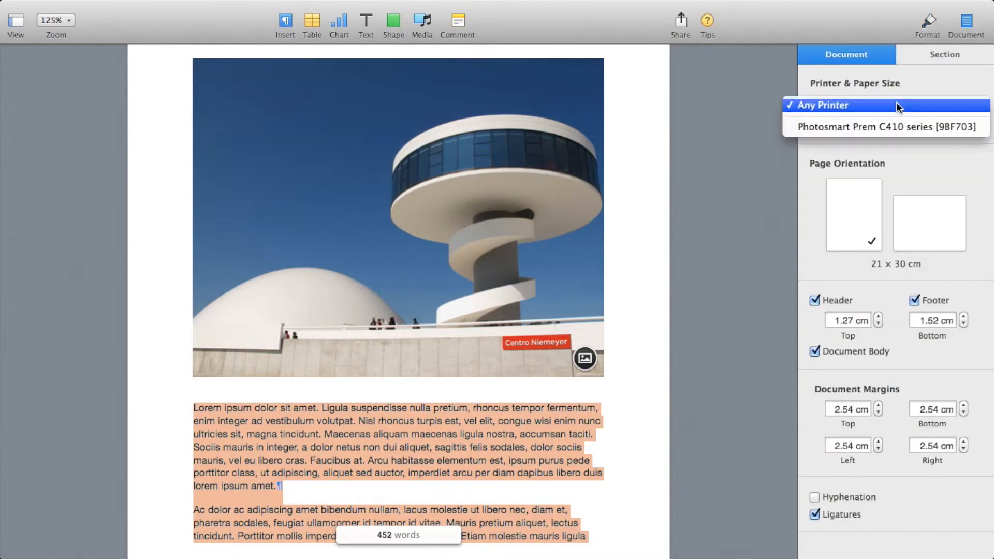
{"action": "left_click", "coordinate": [896, 103]}
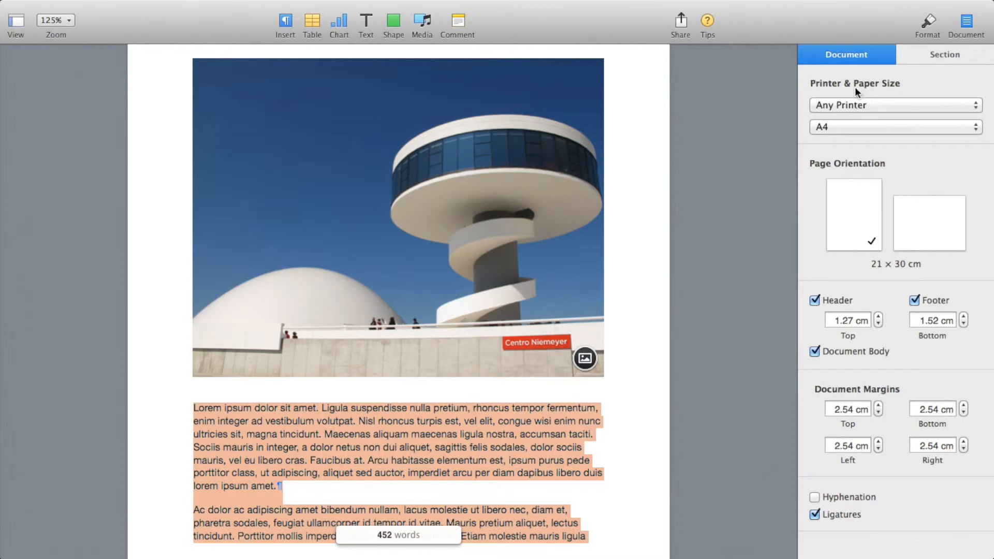
{"action": "left_click", "coordinate": [828, 126]}
{"action": "left_click", "coordinate": [828, 126]}
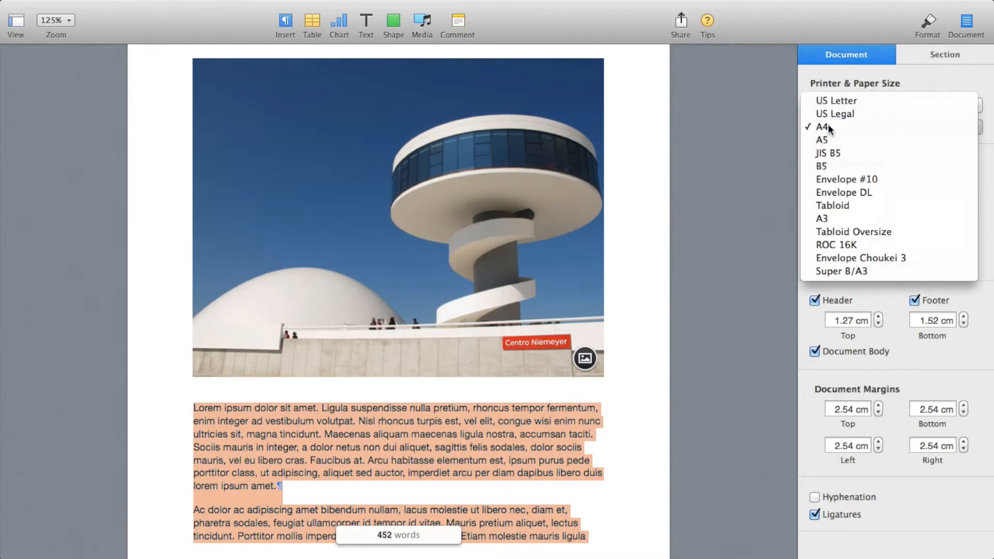
{"action": "left_click", "coordinate": [827, 124]}
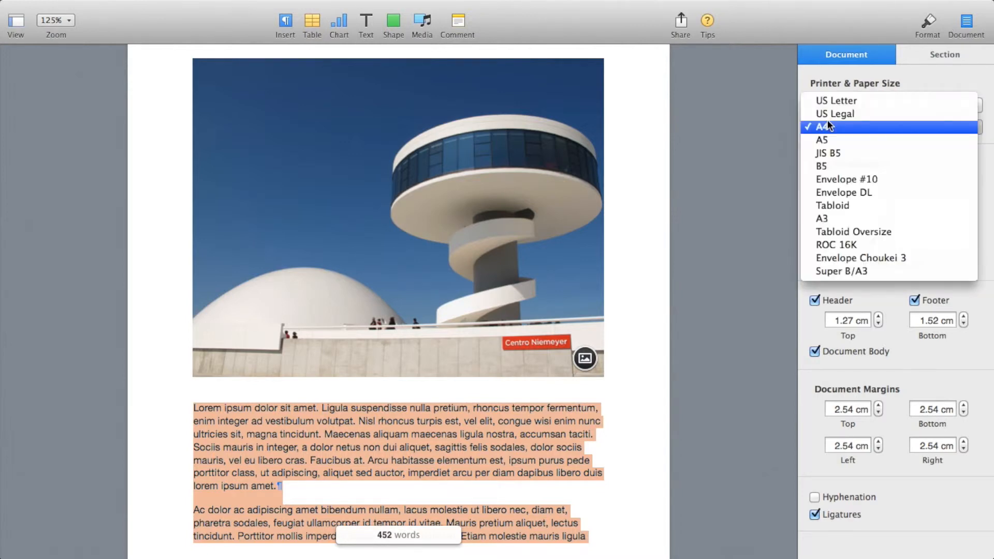
{"action": "left_click", "coordinate": [827, 124]}
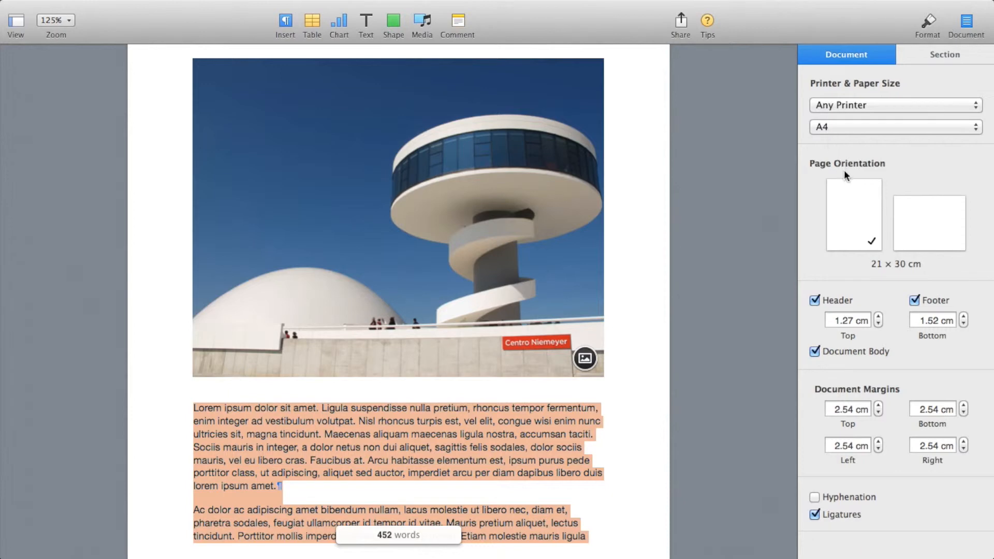
- Try the A3 and A5 paper sizes on the document, restoring A4 after each
{"action": "left_click", "coordinate": [846, 127]}
{"action": "left_click", "coordinate": [824, 216]}
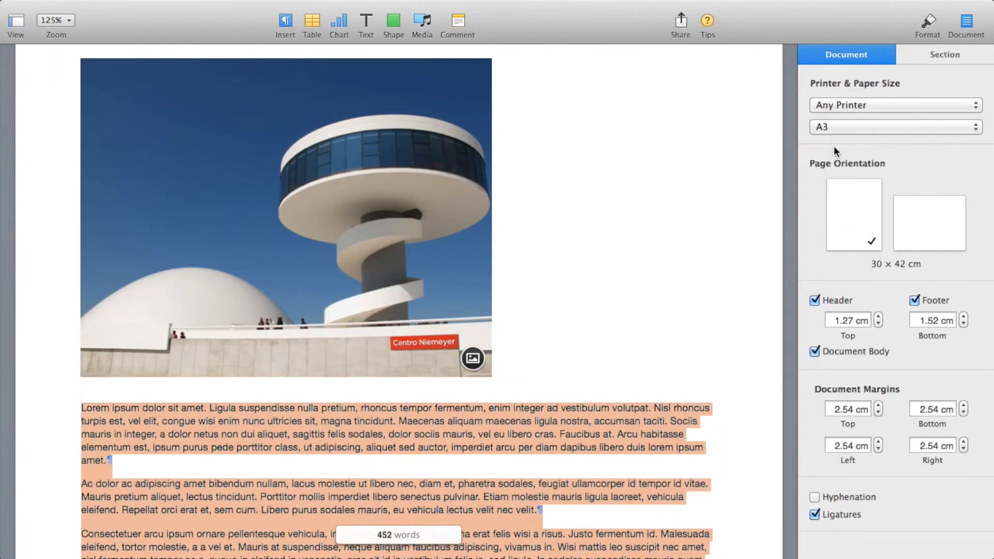
{"action": "left_click", "coordinate": [834, 124]}
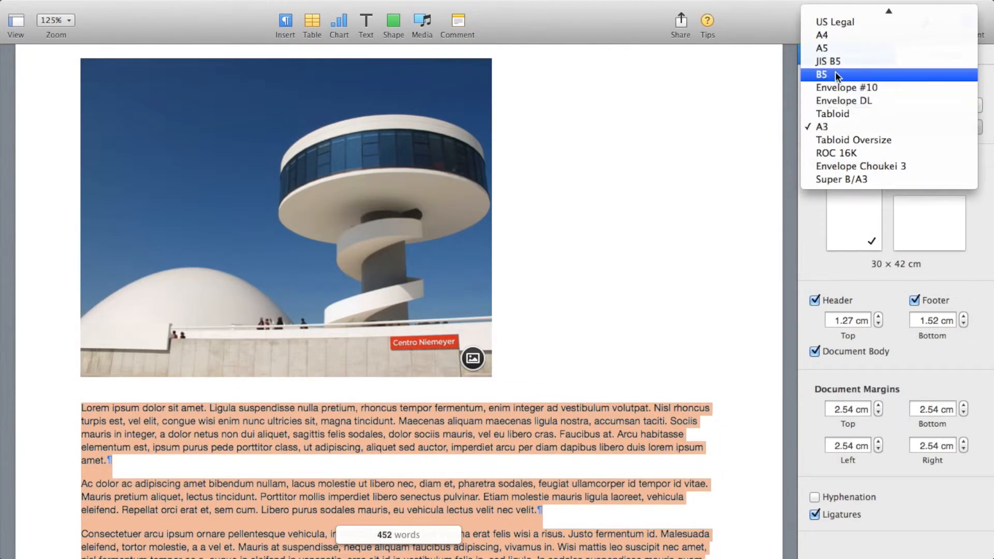
{"action": "left_click", "coordinate": [834, 36]}
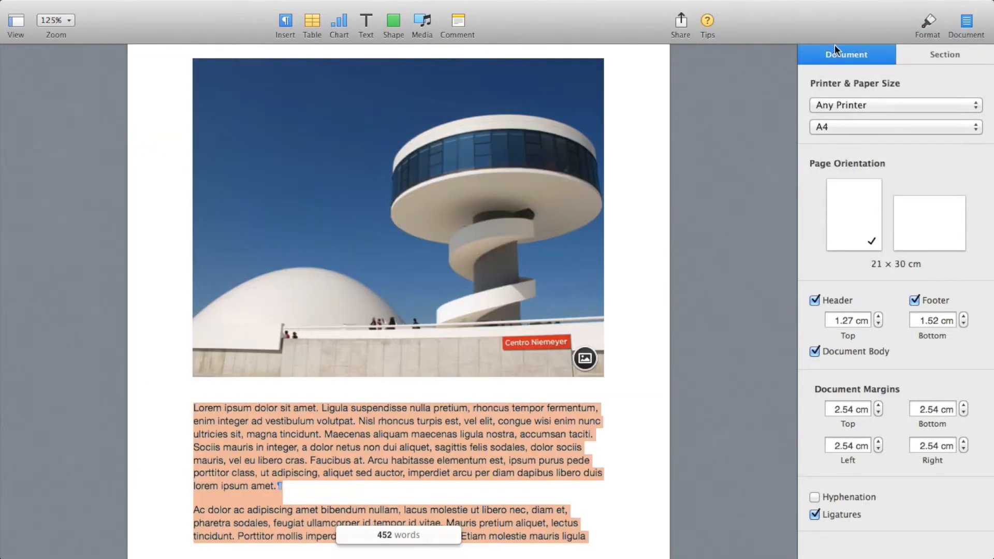
{"action": "left_click", "coordinate": [828, 126]}
{"action": "left_click", "coordinate": [834, 140]}
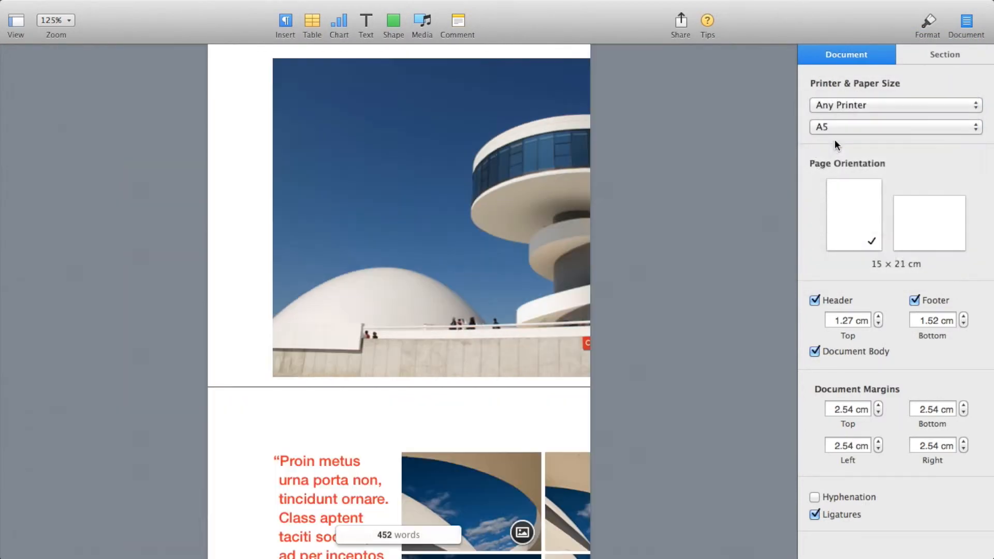
{"action": "left_click", "coordinate": [831, 132]}
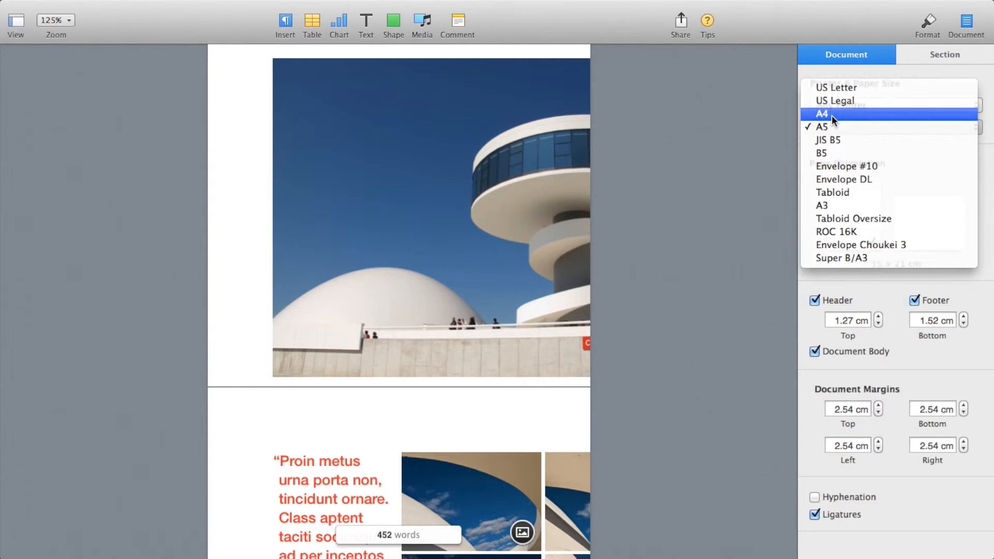
{"action": "left_click", "coordinate": [831, 115]}
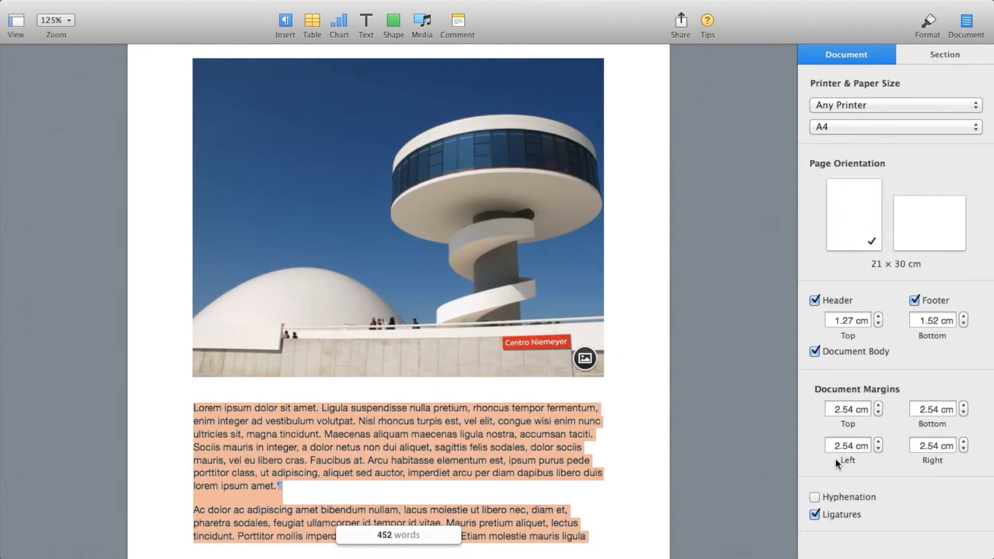
- Examine the section's header, footer and page numbering settings, and return to the text formatting options
{"action": "left_click", "coordinate": [936, 53]}
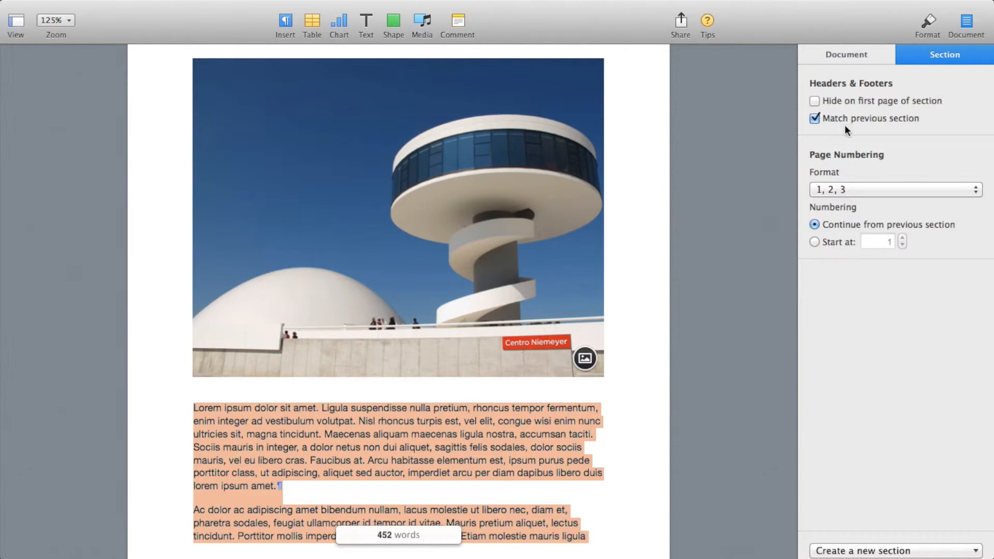
{"action": "left_click", "coordinate": [852, 54]}
{"action": "left_click", "coordinate": [929, 29]}
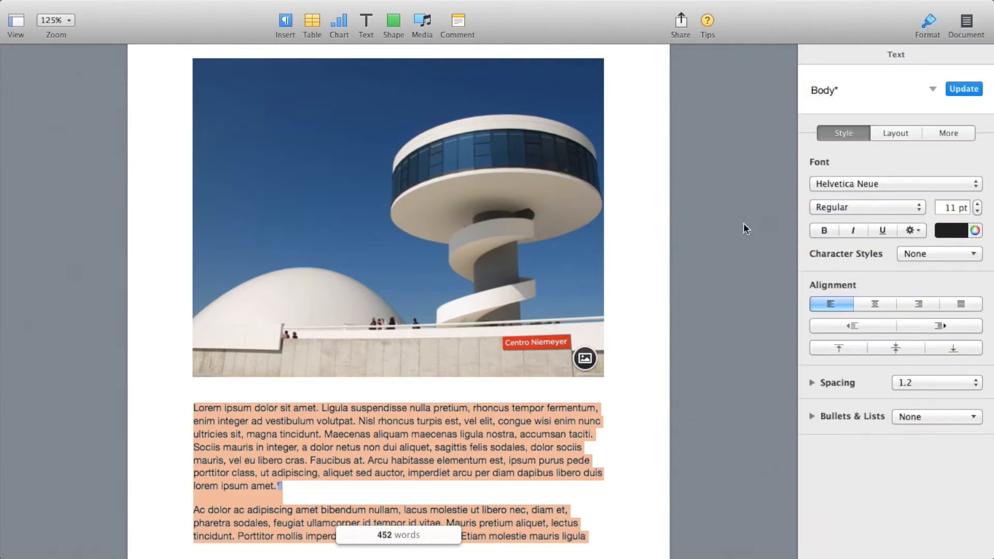
- Try the preset image styles on the large building photo, including shadow and reflection, and apply the Picture Frame style
{"action": "left_click", "coordinate": [681, 305]}
{"action": "left_click", "coordinate": [529, 287]}
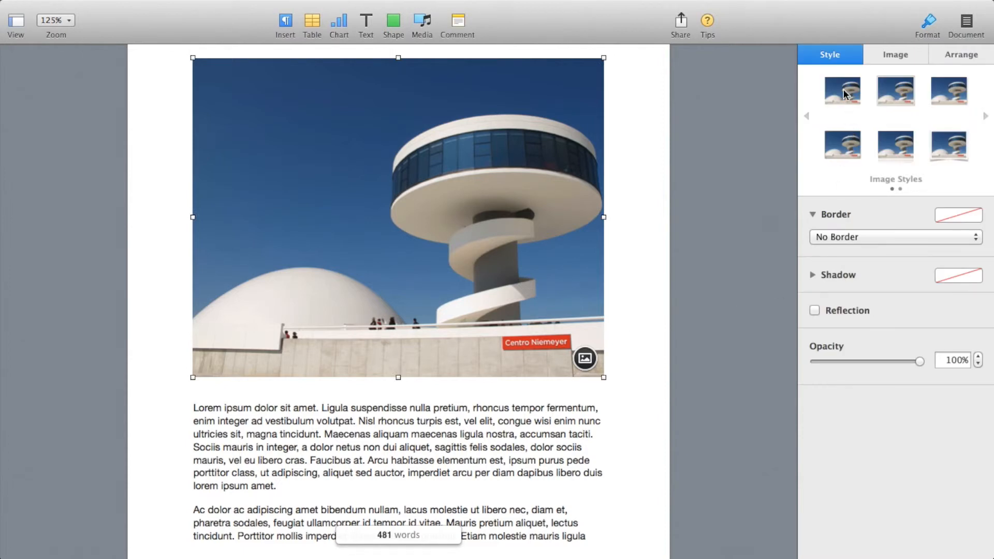
{"action": "left_click", "coordinate": [884, 98]}
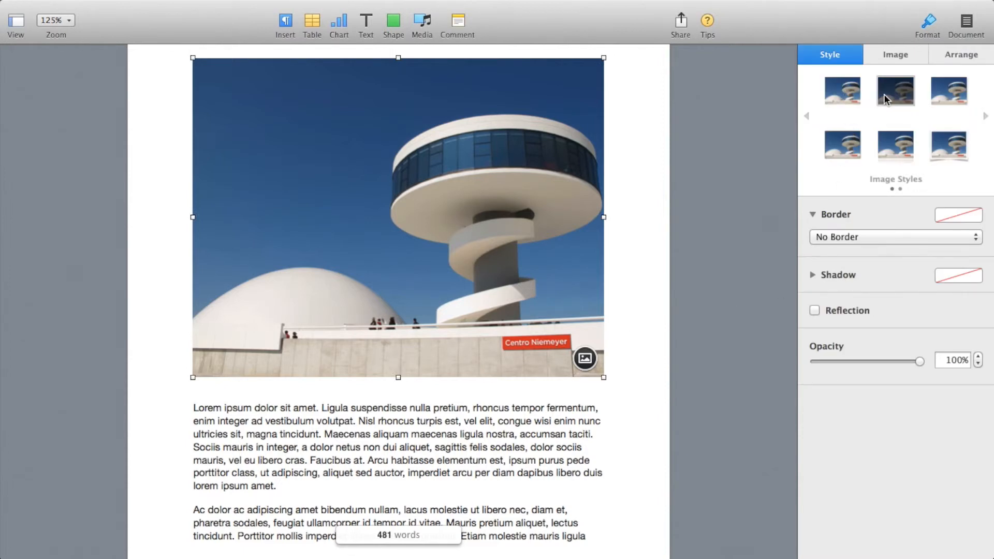
{"action": "left_click", "coordinate": [946, 96]}
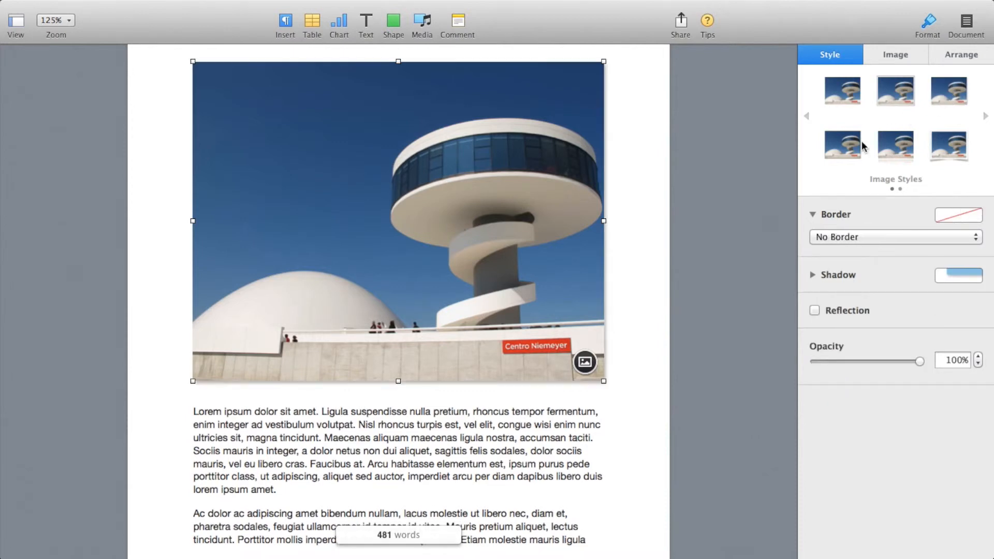
{"action": "left_click", "coordinate": [846, 149]}
{"action": "left_click", "coordinate": [885, 151]}
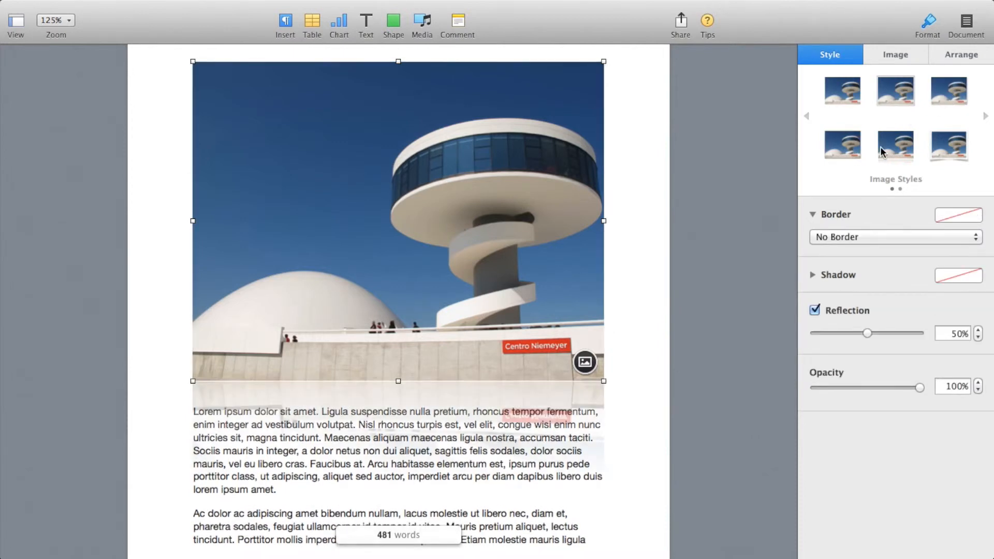
{"action": "left_click", "coordinate": [943, 148]}
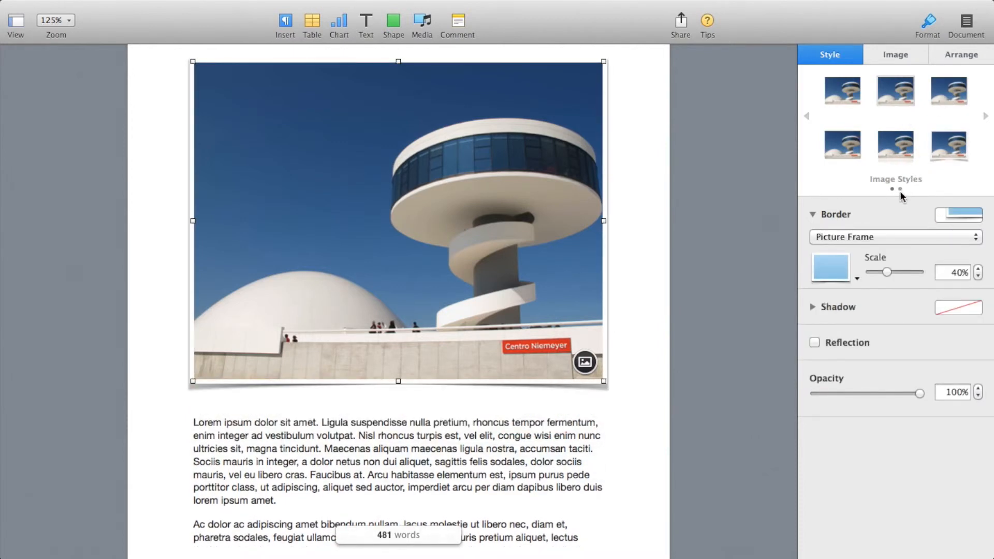
- Save the photo's current picture frame look as four new image styles on the second page of styles
{"action": "left_click", "coordinate": [899, 189]}
{"action": "left_click", "coordinate": [841, 83]}
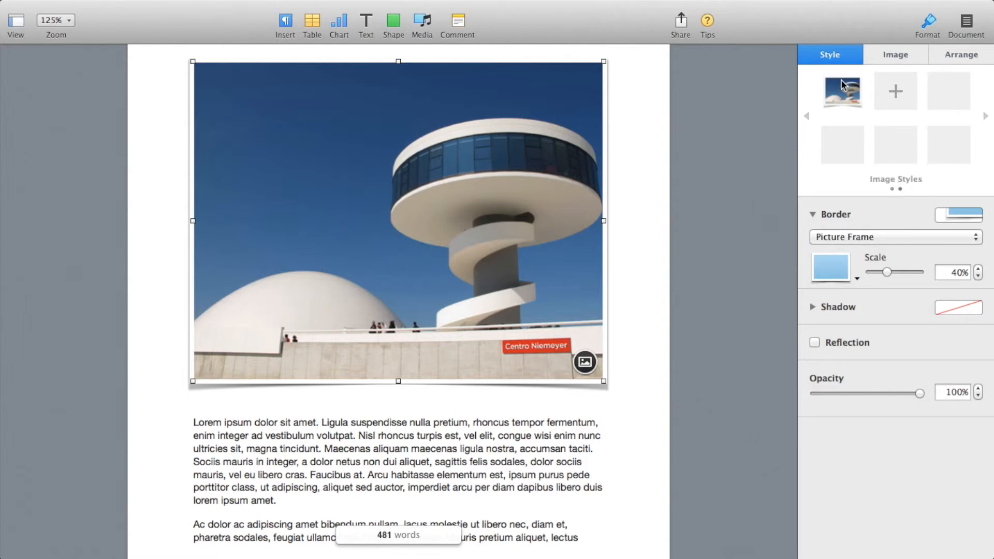
{"action": "left_click", "coordinate": [893, 94]}
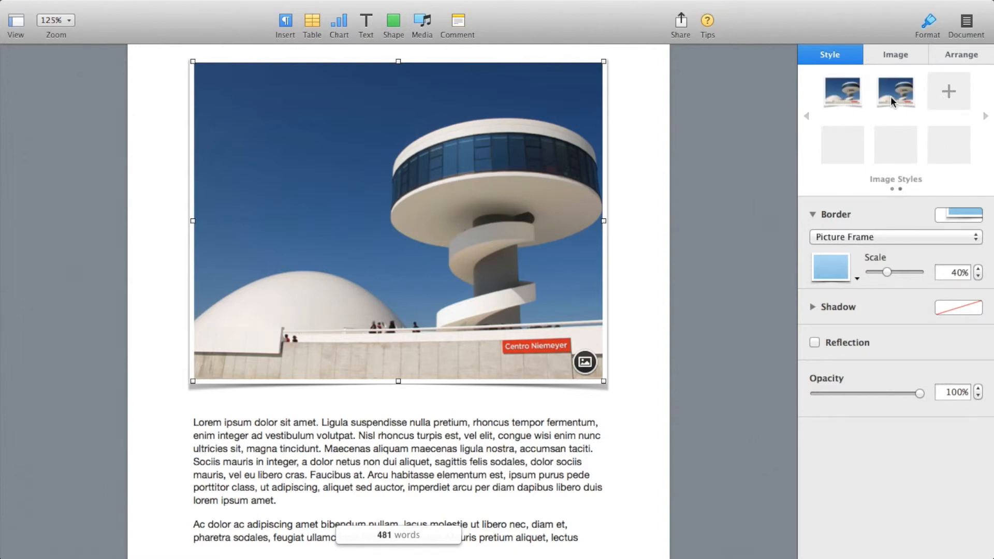
{"action": "left_click", "coordinate": [951, 95]}
{"action": "left_click", "coordinate": [850, 133]}
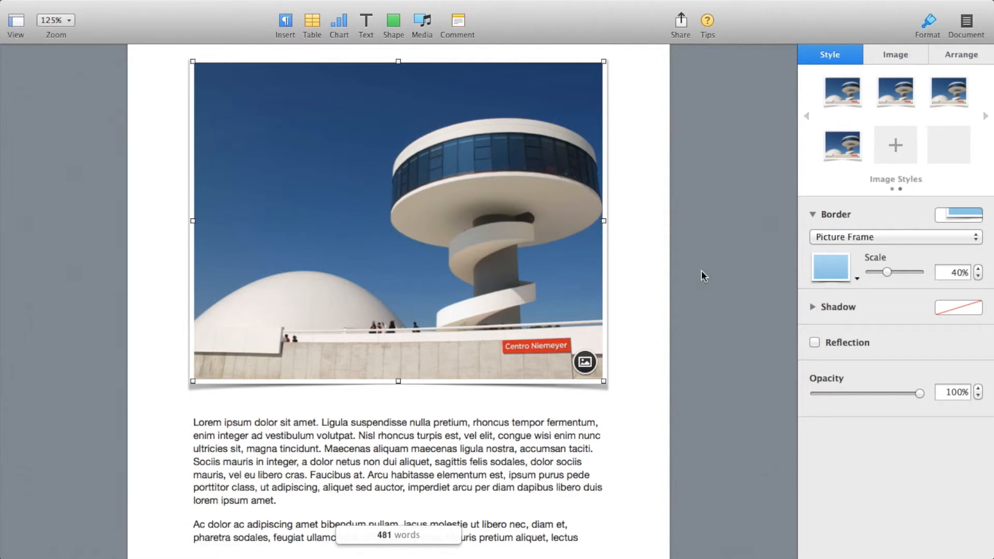
- Apply the first preset image style to the building photo and set its border to Line
{"action": "left_click", "coordinate": [806, 117]}
{"action": "left_click", "coordinate": [836, 93]}
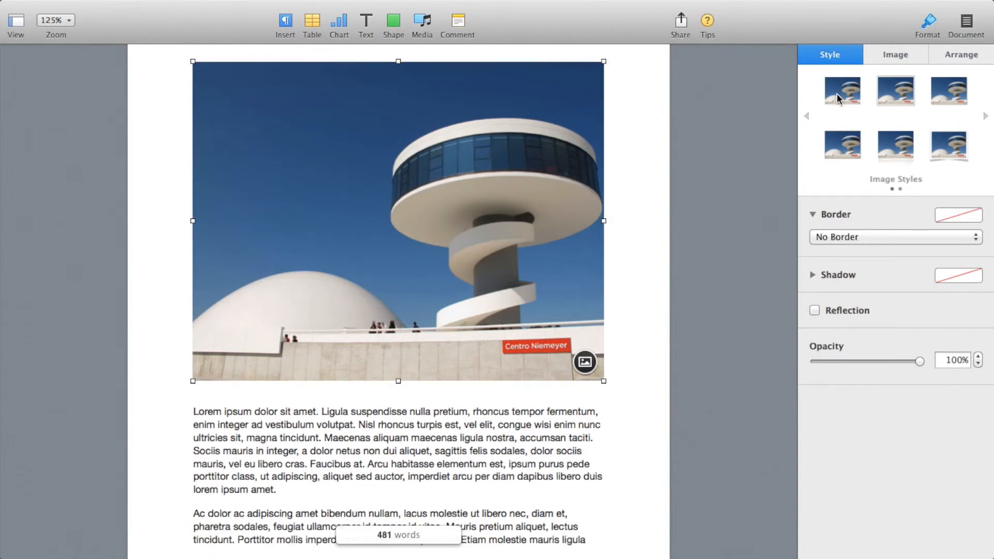
{"action": "left_click", "coordinate": [847, 236]}
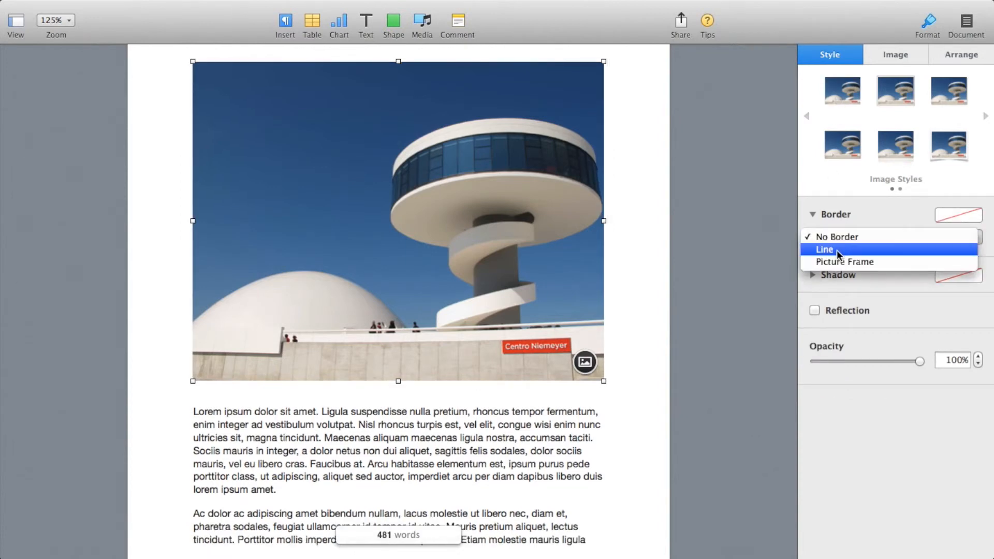
{"action": "left_click", "coordinate": [836, 250]}
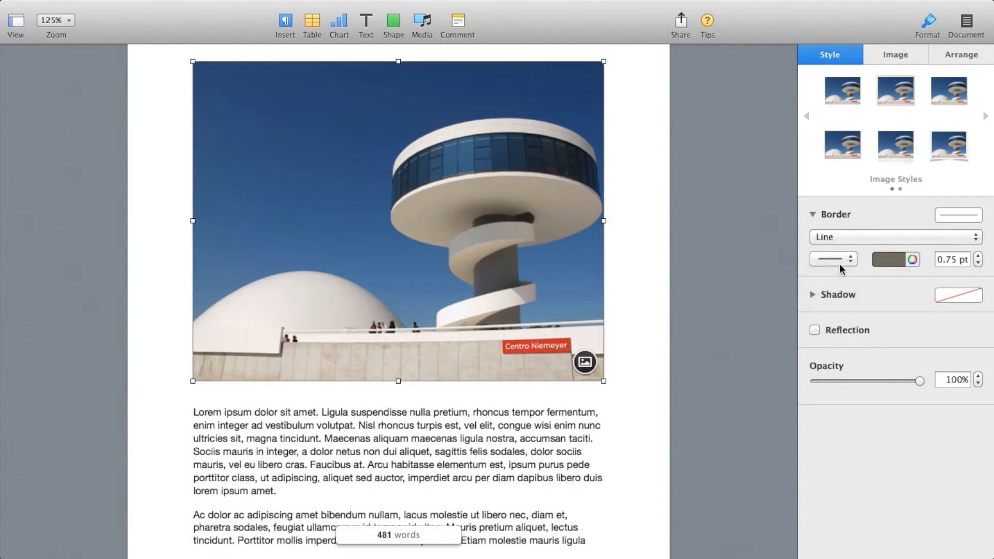
- Keep the solid line type for the building photo's border and set its thickness to 1 pt
{"action": "left_click", "coordinate": [839, 261]}
{"action": "left_click", "coordinate": [842, 356]}
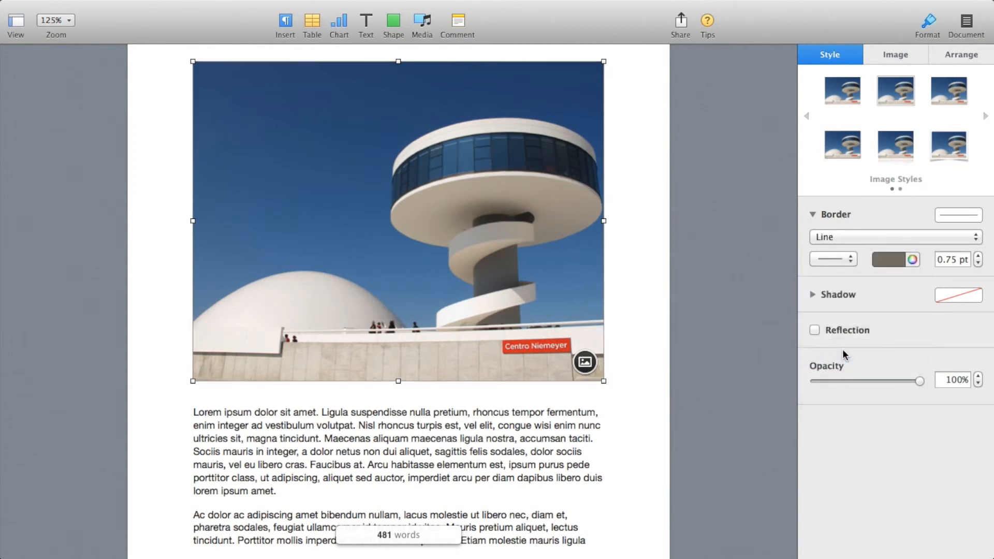
{"action": "left_click", "coordinate": [977, 256]}
{"action": "left_click", "coordinate": [976, 256]}
{"action": "left_click", "coordinate": [976, 256]}
{"action": "left_click", "coordinate": [976, 256]}
{"action": "left_click", "coordinate": [978, 263]}
{"action": "left_click", "coordinate": [979, 263]}
{"action": "left_click", "coordinate": [978, 263]}
{"action": "left_click", "coordinate": [978, 263]}
{"action": "left_click", "coordinate": [978, 264]}
{"action": "left_click", "coordinate": [979, 264]}
{"action": "left_click", "coordinate": [979, 263]}
{"action": "left_click", "coordinate": [978, 256]}
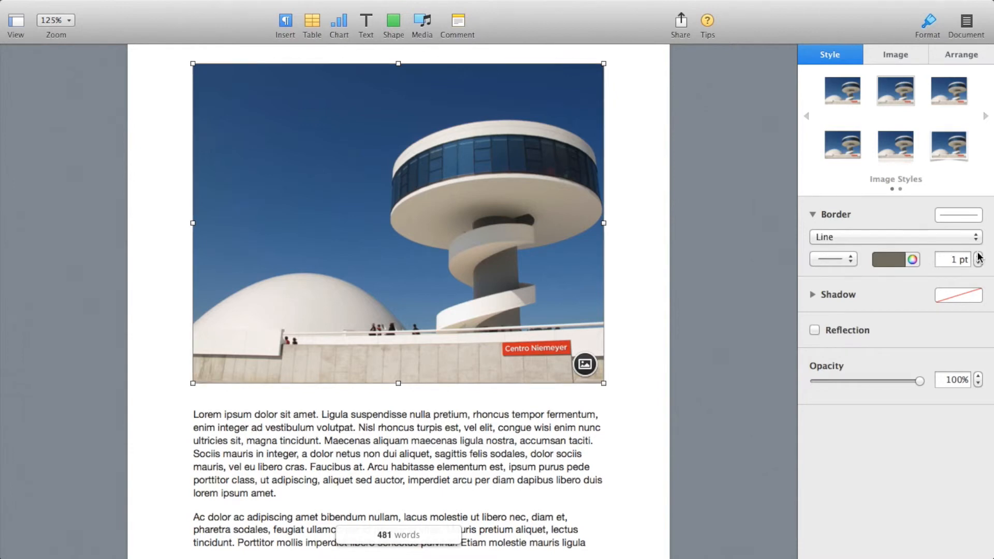
- Try a Drop Shadow and a 50% reflection on the building photo, removing each effect again
{"action": "left_click", "coordinate": [834, 295]}
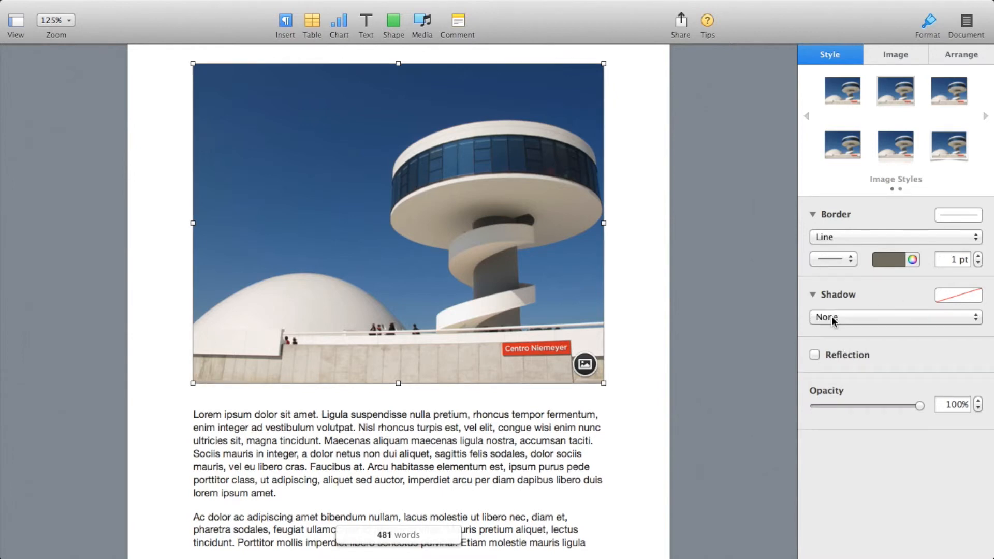
{"action": "left_click", "coordinate": [831, 317]}
{"action": "left_click", "coordinate": [830, 332]}
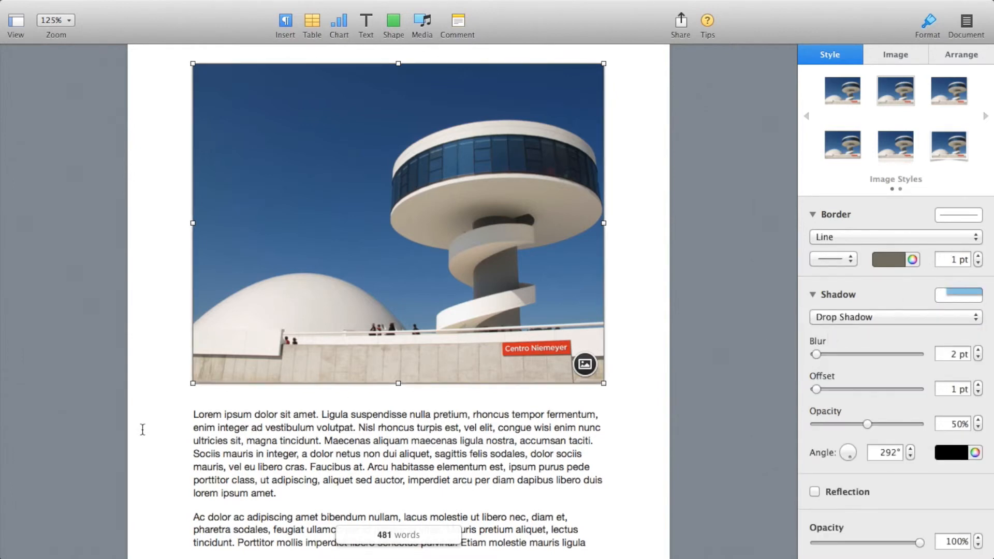
{"action": "left_click", "coordinate": [897, 316]}
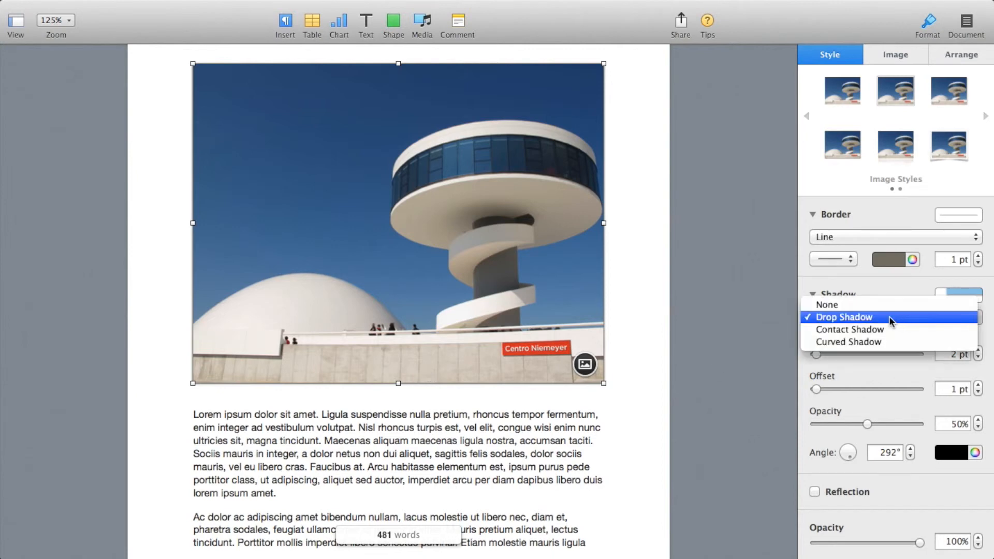
{"action": "left_click", "coordinate": [871, 304]}
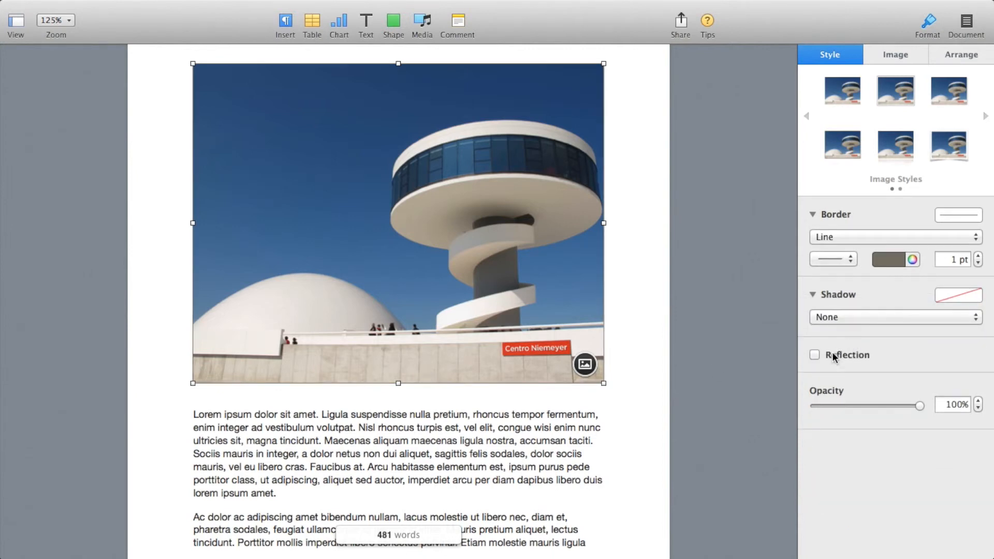
{"action": "left_click", "coordinate": [831, 354]}
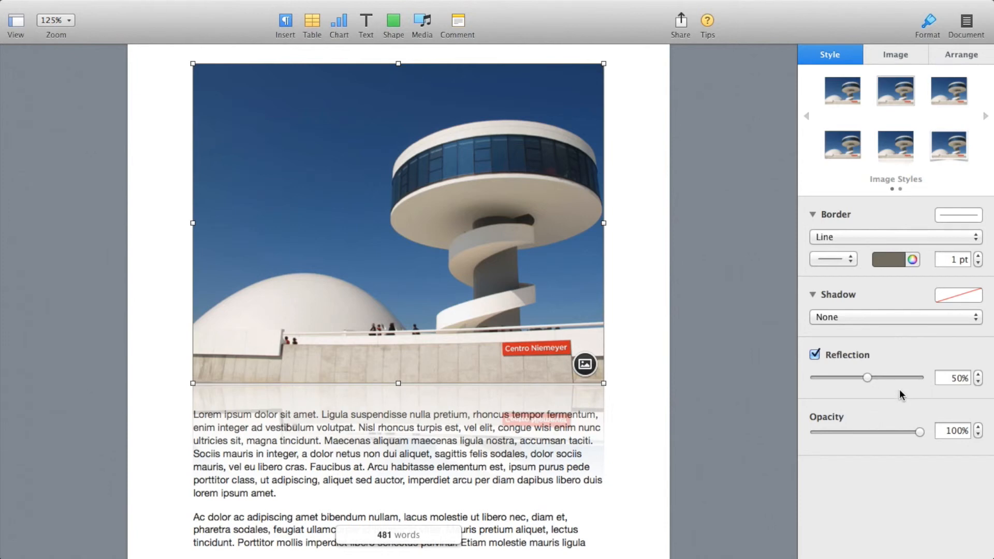
{"action": "left_click", "coordinate": [815, 355]}
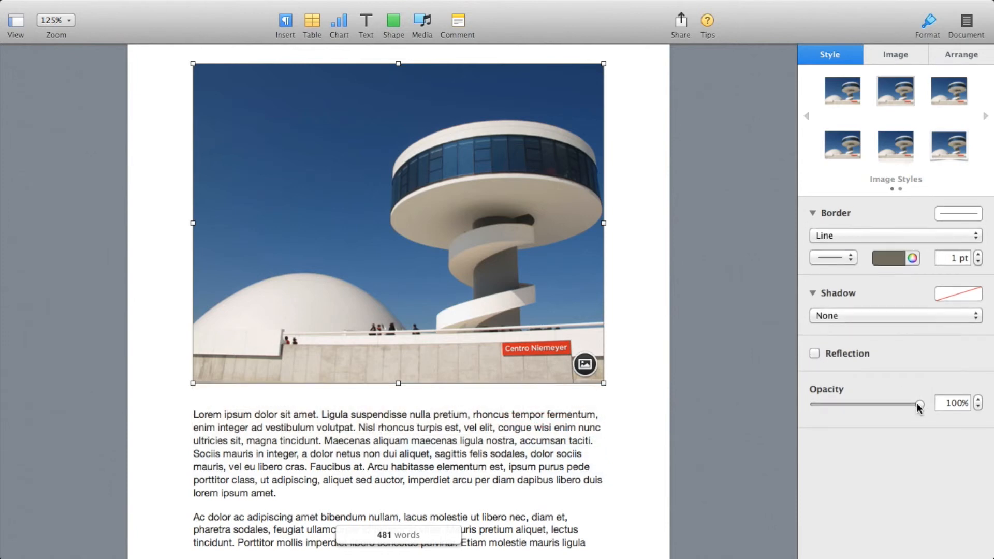
- Raise the building photo's saturation to 100% in the image adjustments
{"action": "left_click", "coordinate": [894, 55]}
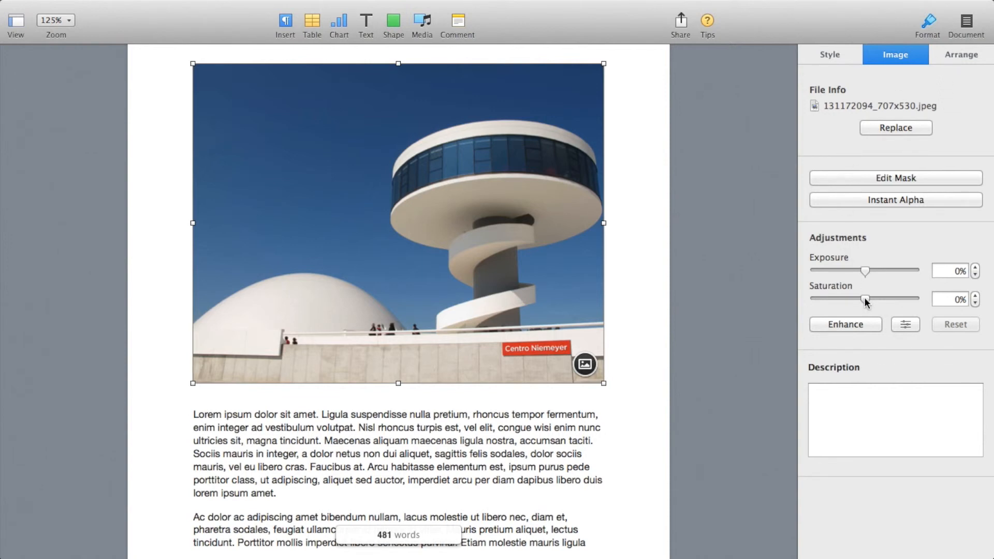
{"action": "left_click_drag", "start_coordinate": [865, 300], "coordinate": [855, 305]}
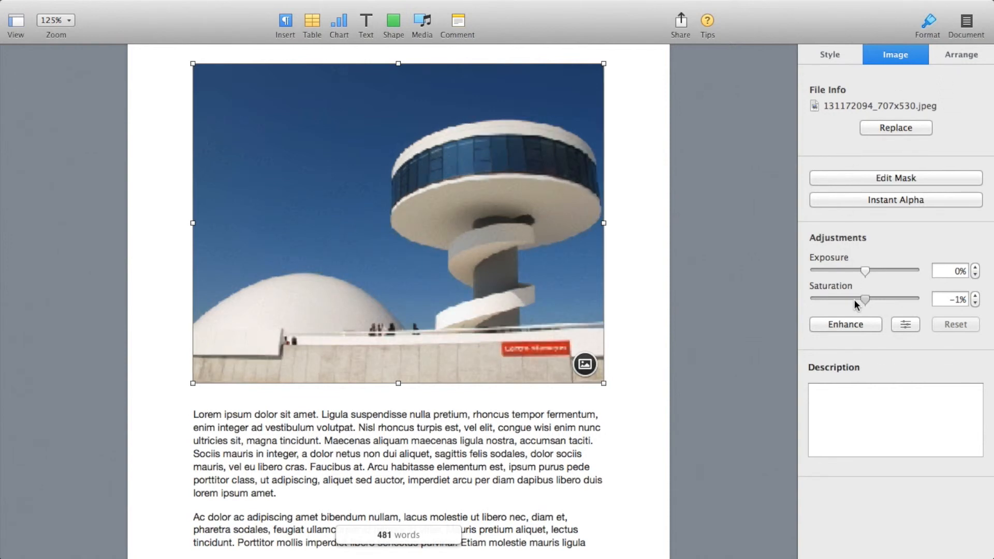
{"action": "left_click", "coordinate": [903, 298]}
{"action": "left_click_drag", "start_coordinate": [907, 299], "coordinate": [992, 300]}
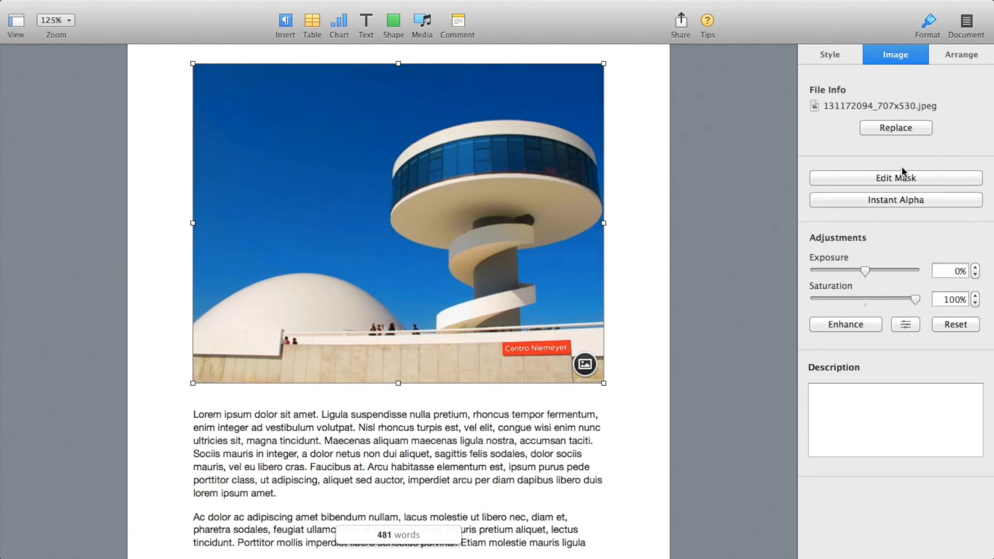
- Try locking and unlocking the building photo's arrangement, and undo a trial move of the photo on the page
{"action": "left_click", "coordinate": [940, 54]}
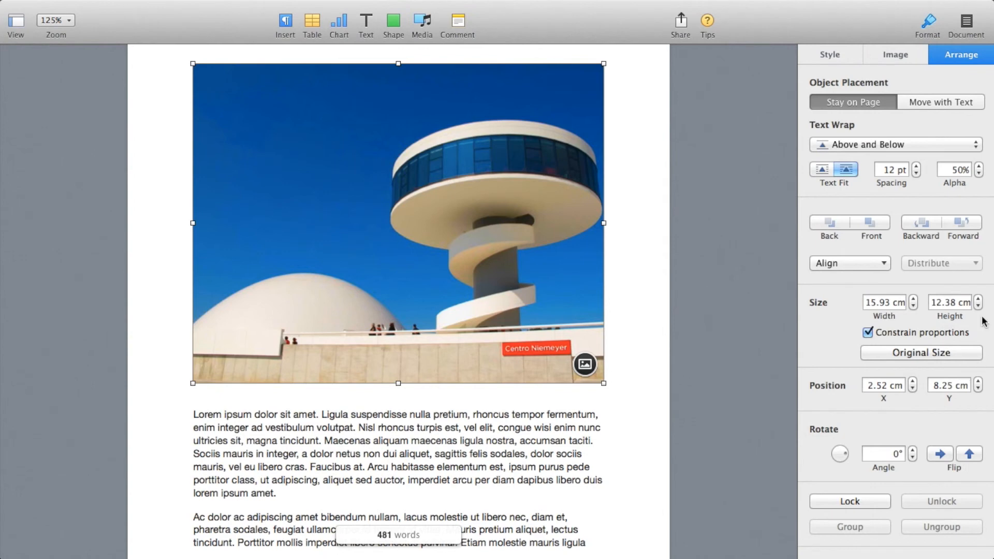
{"action": "scroll", "coordinate": [895, 336], "scroll_direction": "down", "scroll_amount": 1}
{"action": "left_click", "coordinate": [860, 501]}
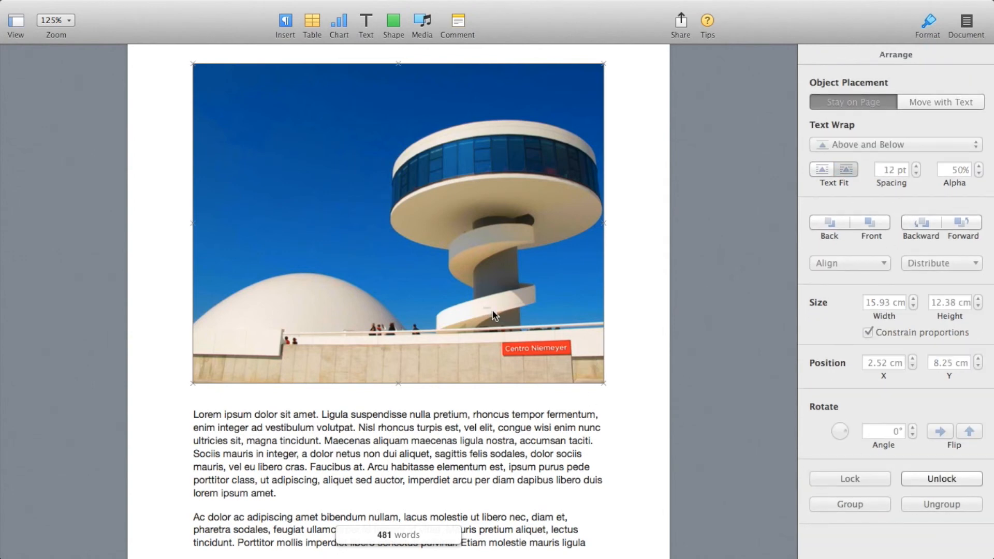
{"action": "left_click", "coordinate": [935, 477]}
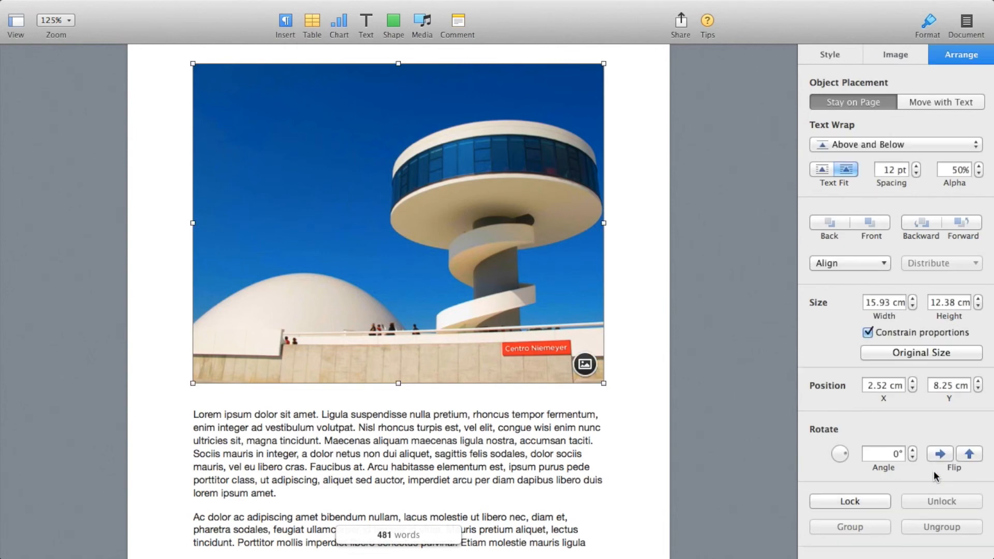
{"action": "left_click_drag", "start_coordinate": [511, 347], "coordinate": [562, 369]}
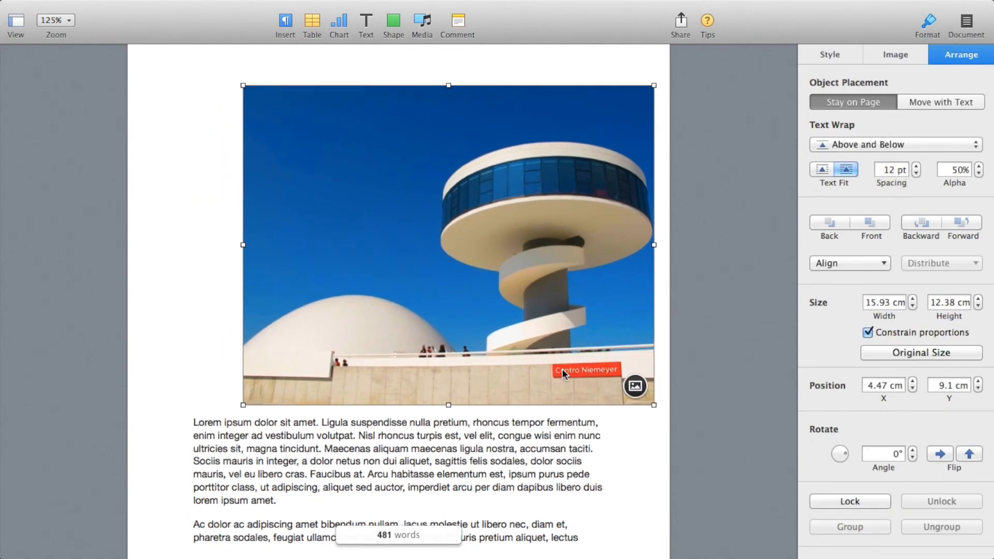
{"action": "key", "text": "super+z"}
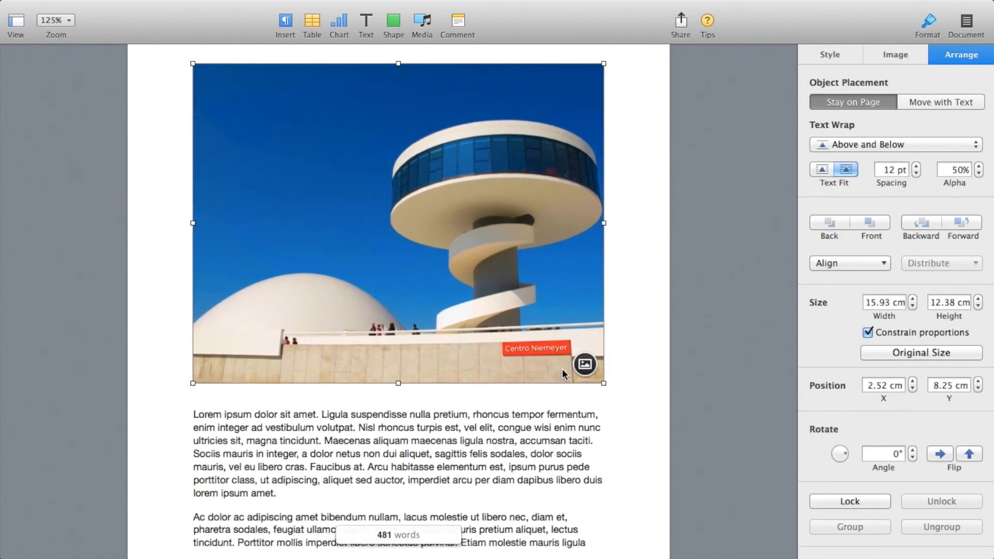
- Bring back the photo's style options and look through the document's pages, ending at the title area
{"action": "left_click", "coordinate": [836, 58]}
{"action": "scroll", "coordinate": [664, 258], "scroll_direction": "down", "scroll_amount": 10}
{"action": "scroll", "coordinate": [664, 258], "scroll_direction": "down", "scroll_amount": 5}
{"action": "scroll", "coordinate": [664, 258], "scroll_direction": "up", "scroll_amount": 14}
{"action": "scroll", "coordinate": [664, 258], "scroll_direction": "down", "scroll_amount": 14}
{"action": "scroll", "coordinate": [663, 258], "scroll_direction": "up", "scroll_amount": 15}
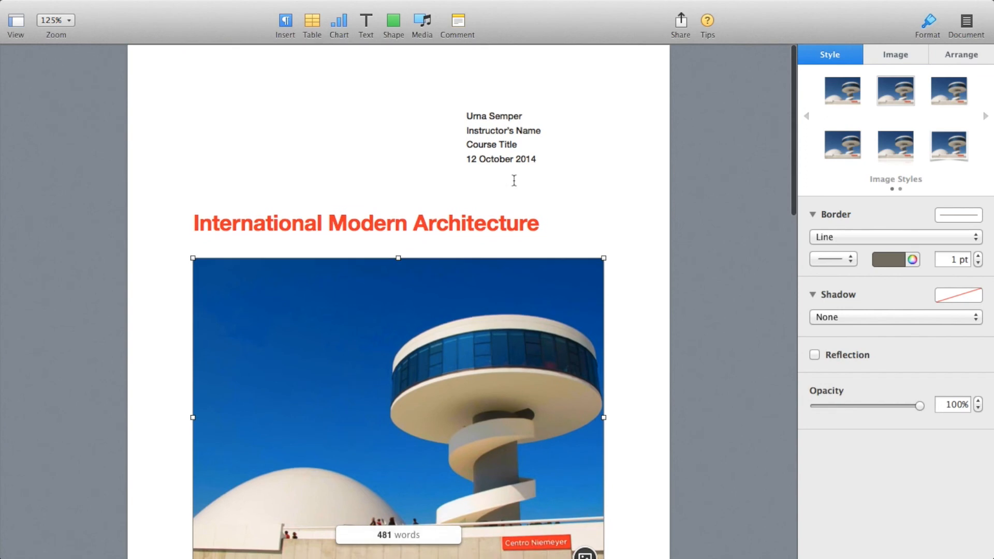
- Examine the available view options, sharing options and the on-screen help tips, closing each without changing anything
{"action": "left_click", "coordinate": [16, 36]}
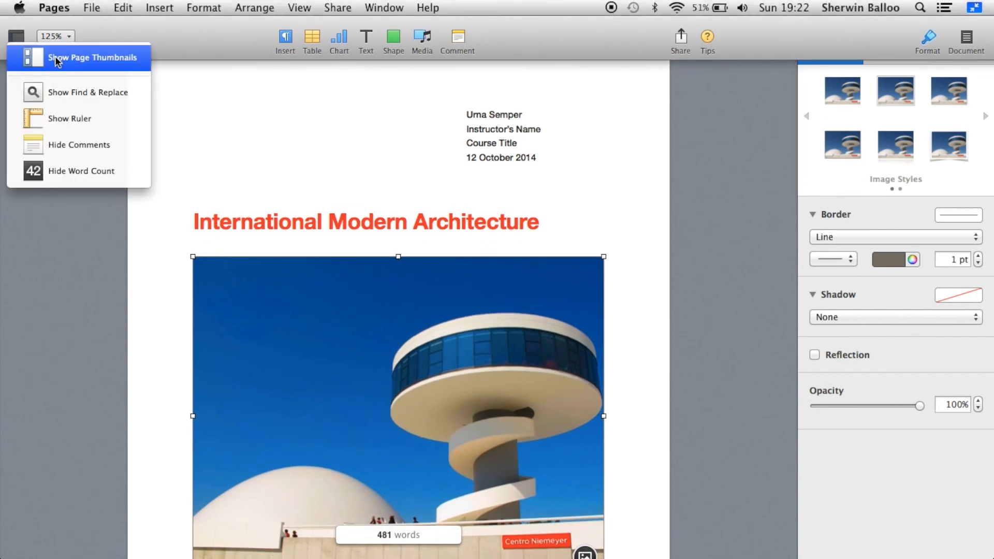
{"action": "left_click", "coordinate": [80, 262]}
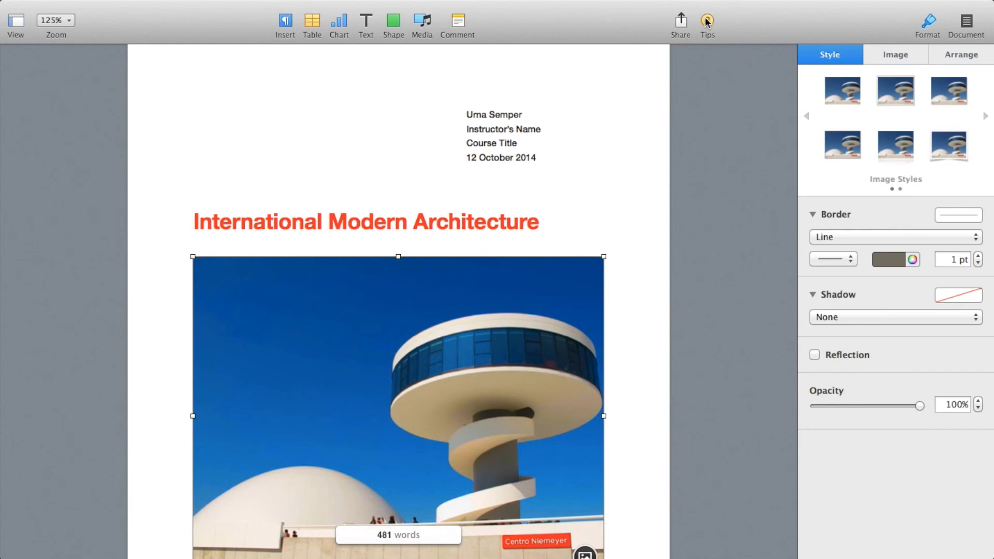
{"action": "left_click", "coordinate": [681, 22]}
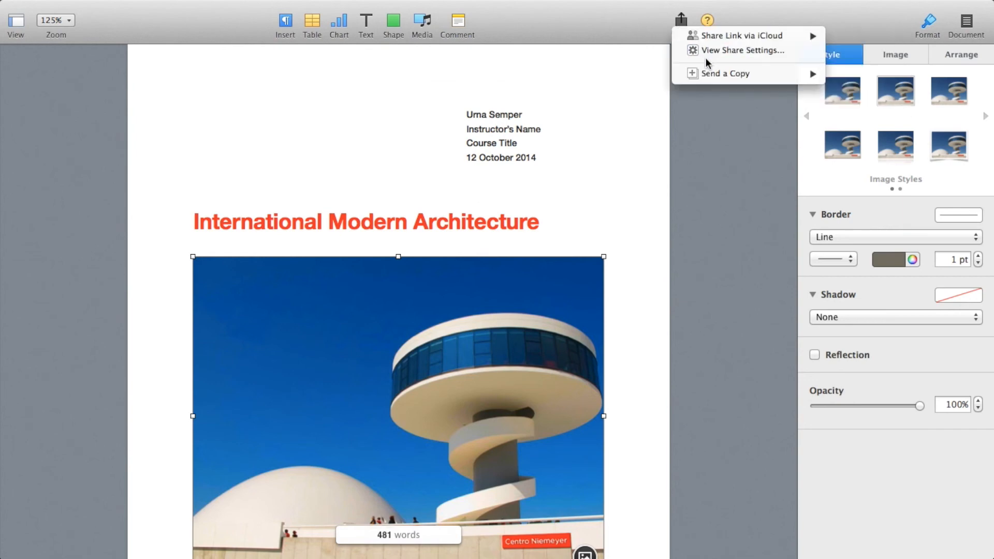
{"action": "left_click", "coordinate": [684, 126]}
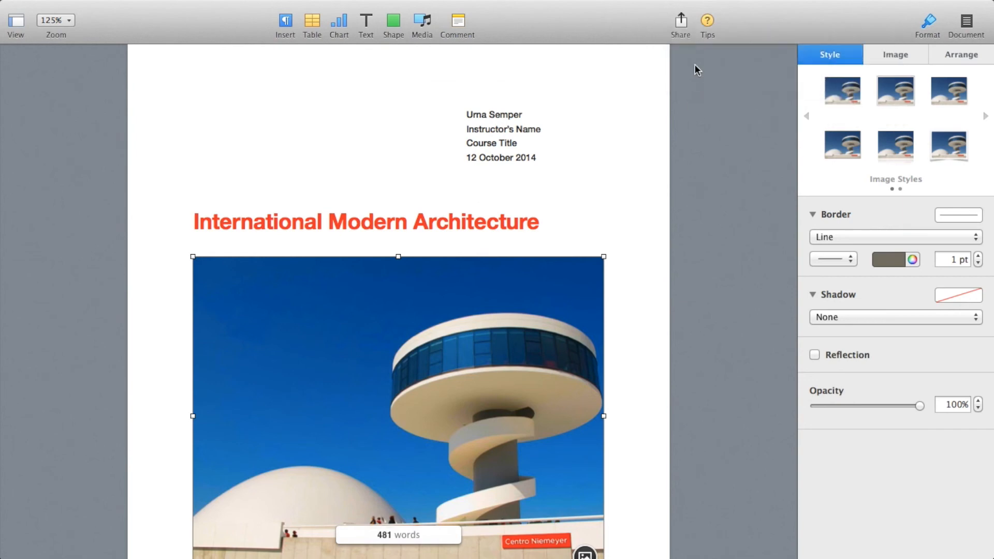
{"action": "left_click", "coordinate": [708, 20]}
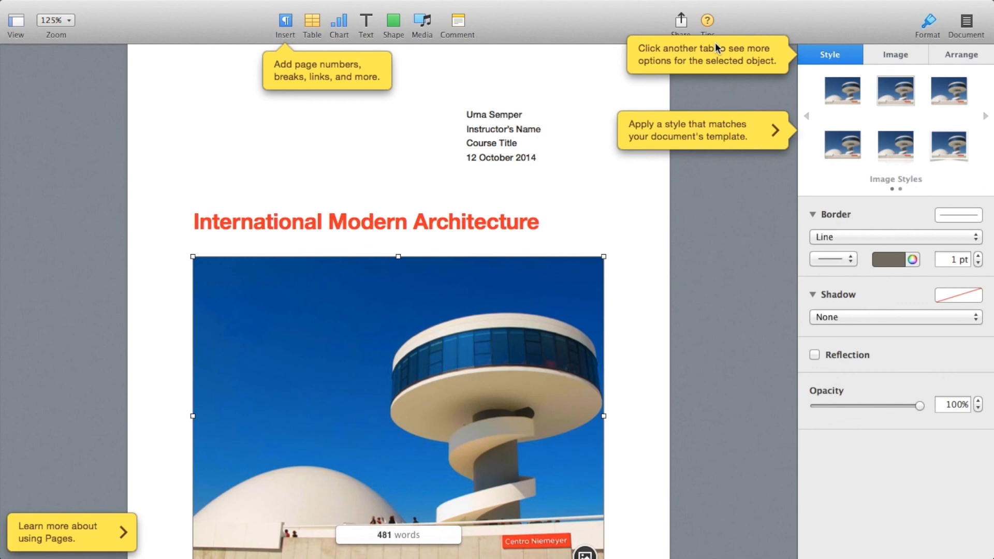
{"action": "left_click", "coordinate": [708, 21]}
{"action": "scroll", "coordinate": [554, 182], "scroll_direction": "up", "scroll_amount": 2}
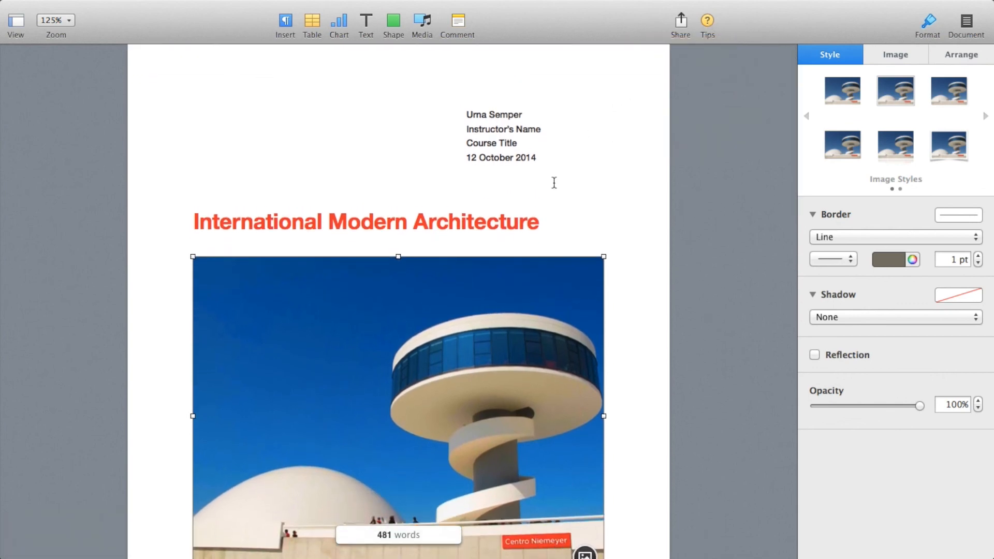
- Close the untitled document and delete it without saving
{"action": "key", "text": "super+w"}
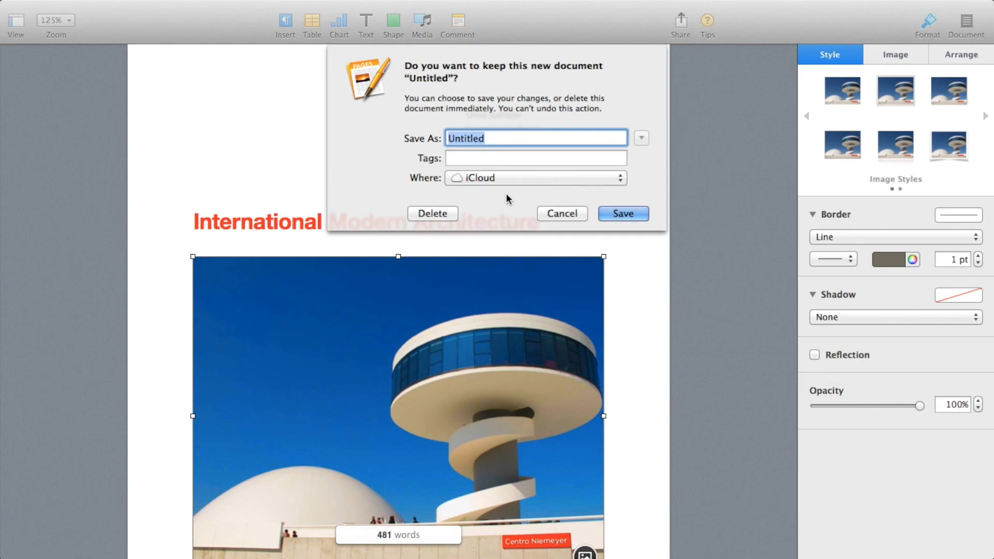
{"action": "left_click", "coordinate": [451, 214]}
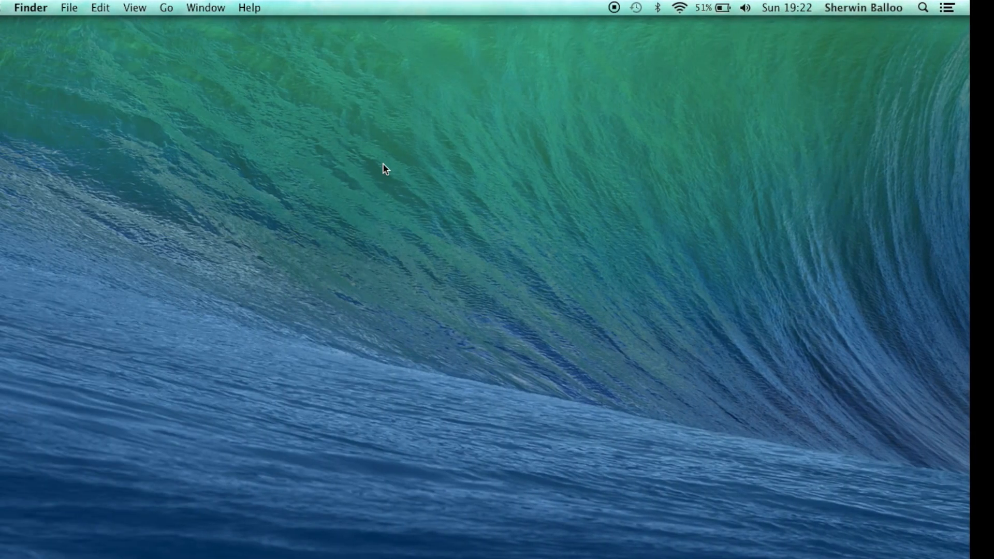